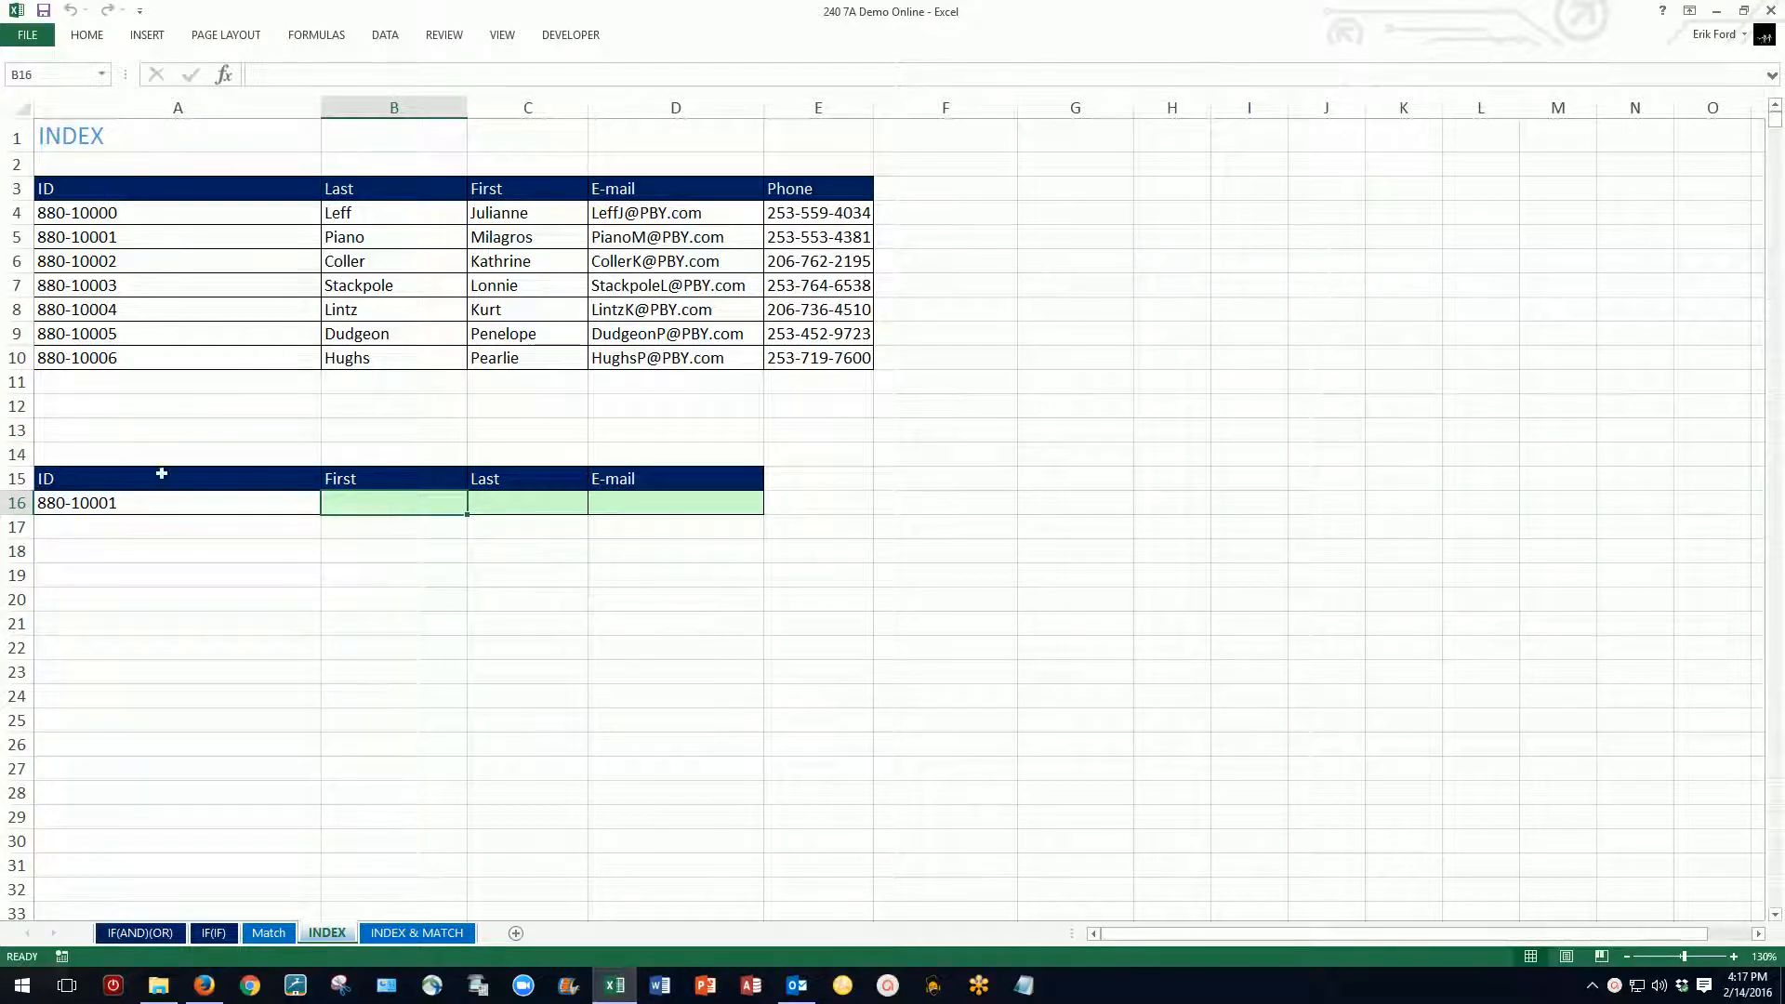
Step: Enter =INDEX($A$4:$E$10,2,3) in B16 to return the first name from the contact table
text(=index()
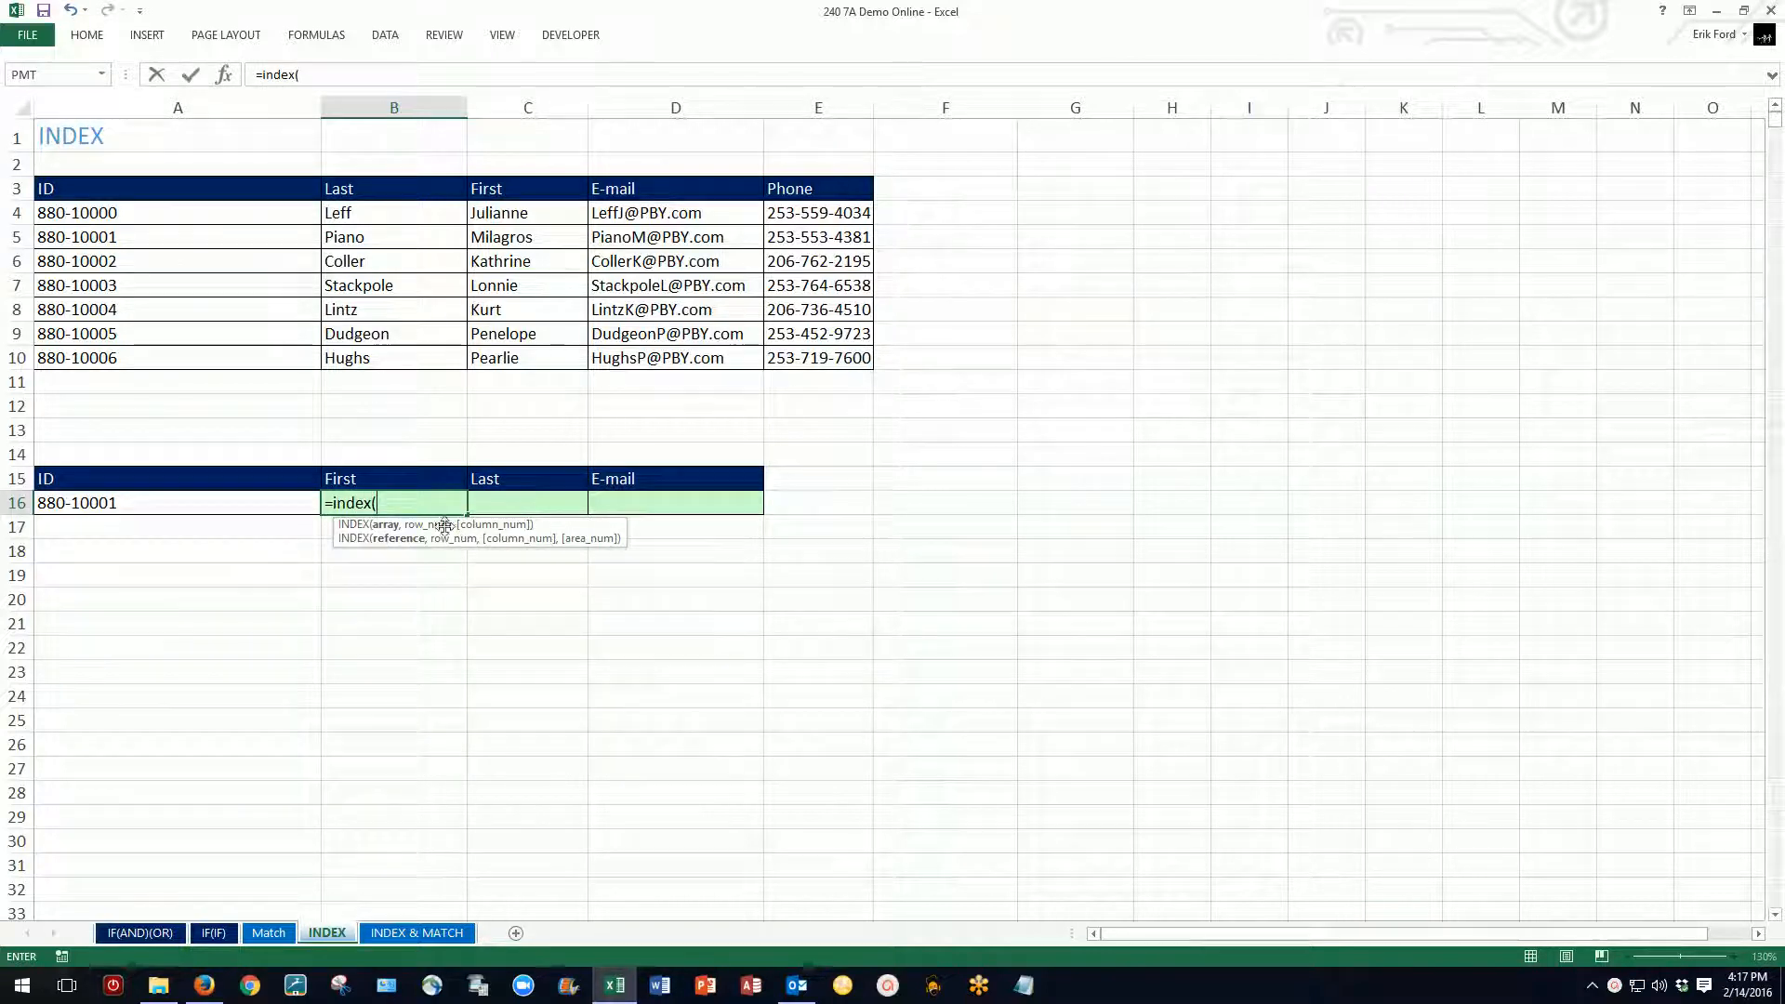
drag(83, 214, 809, 354)
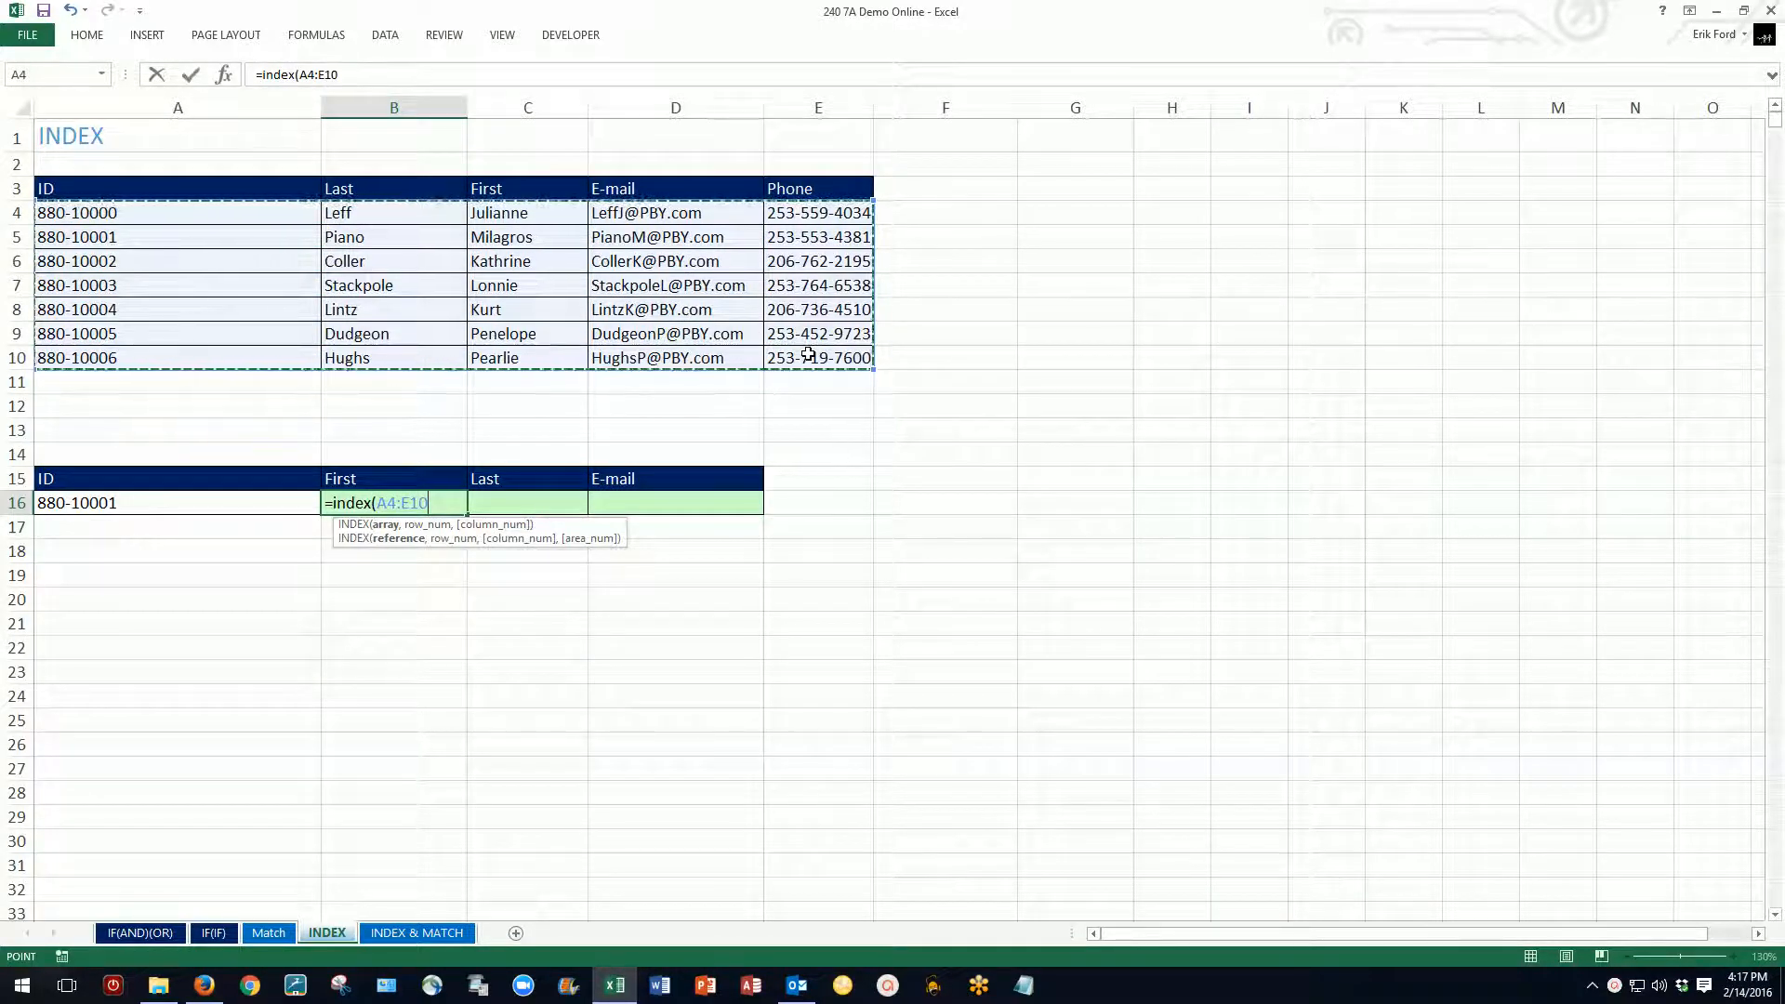
key(F4)
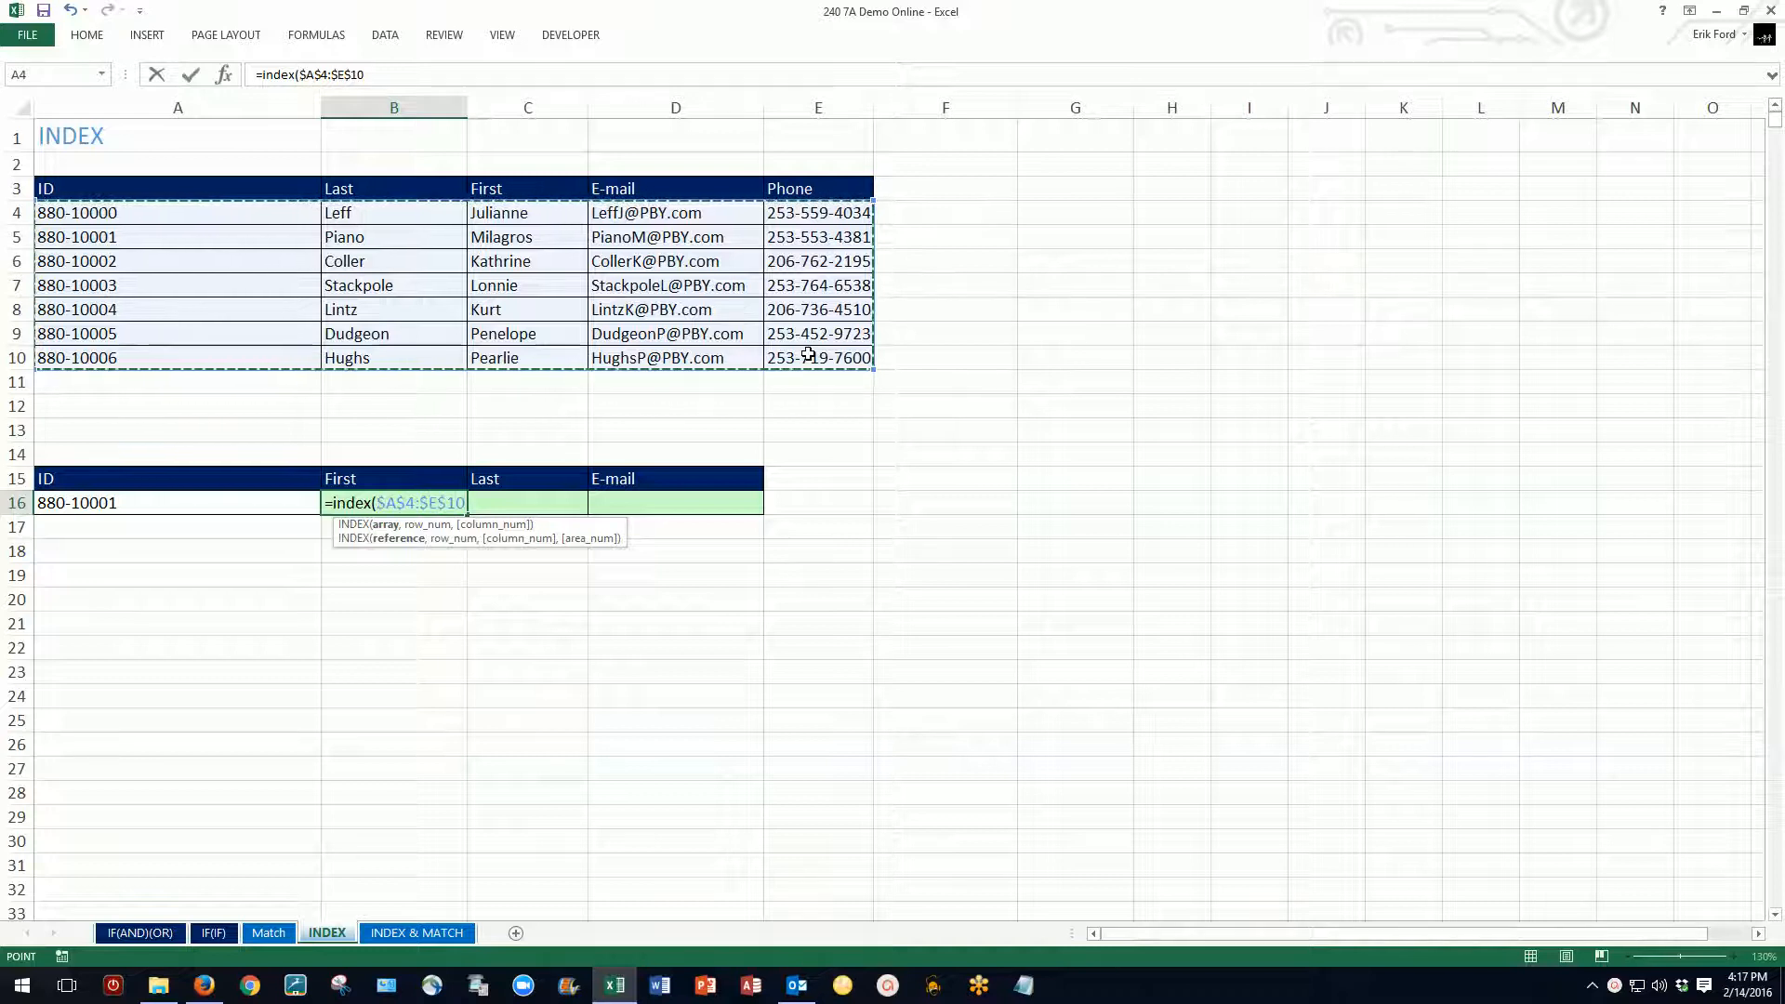
text(,)
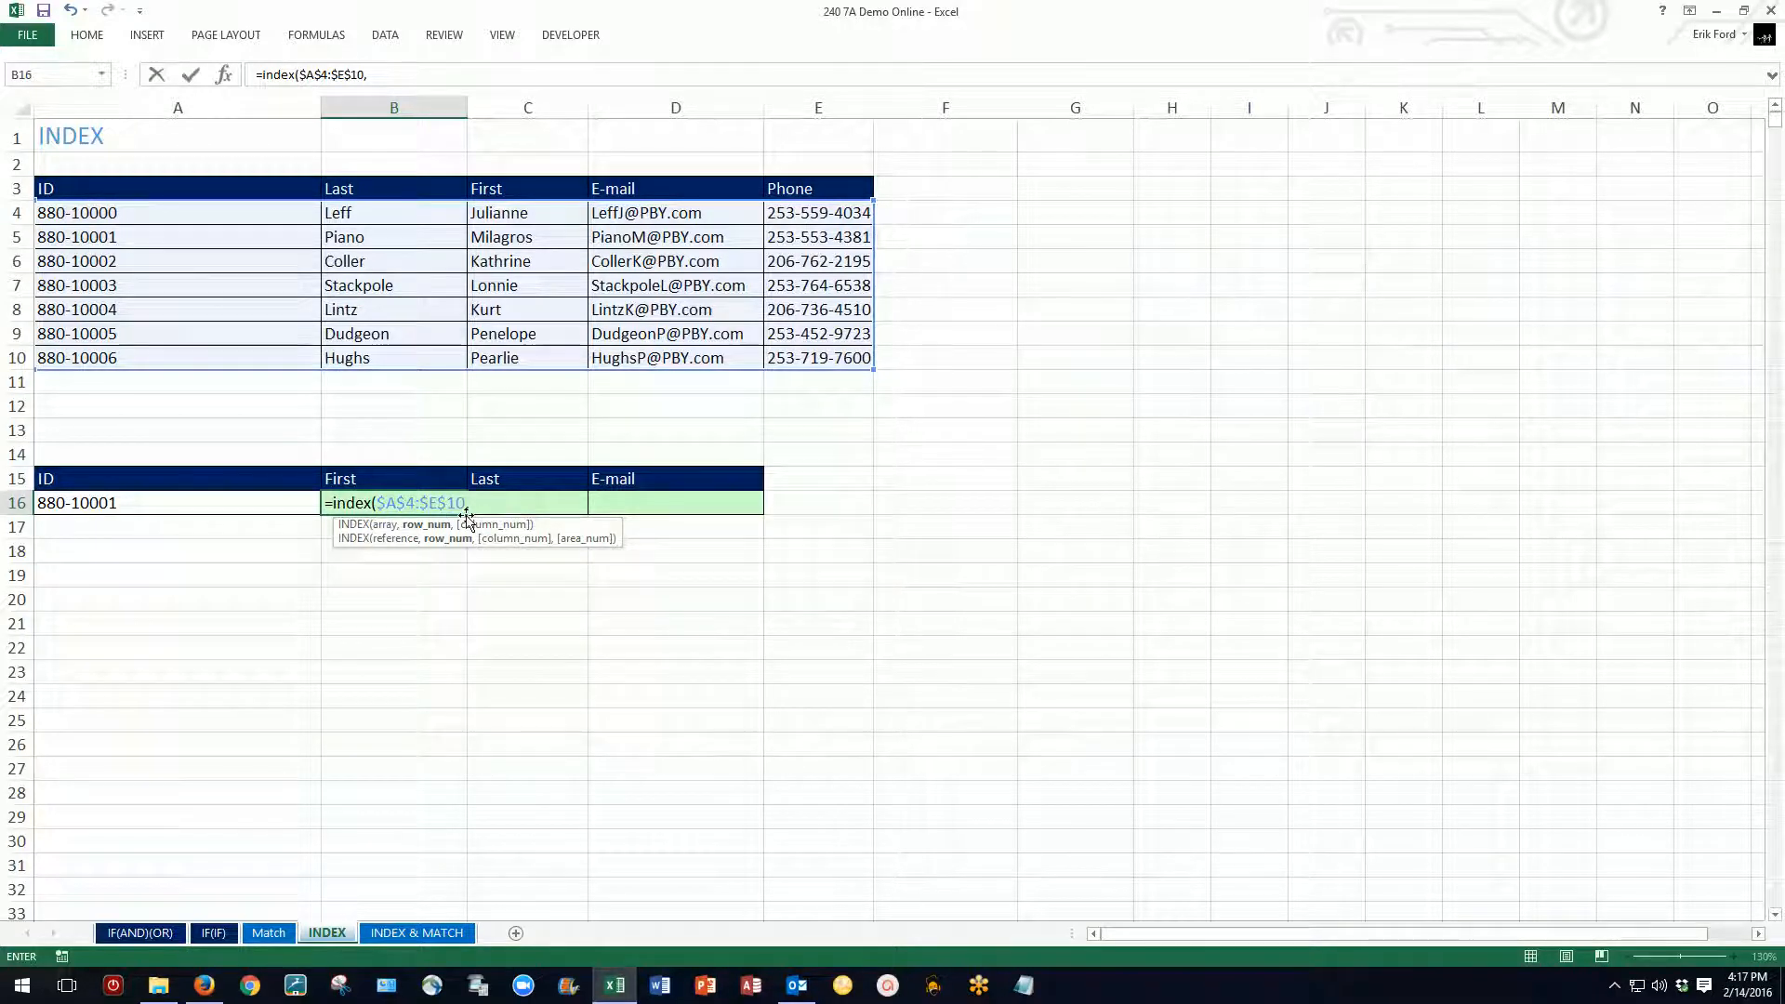
text(2,)
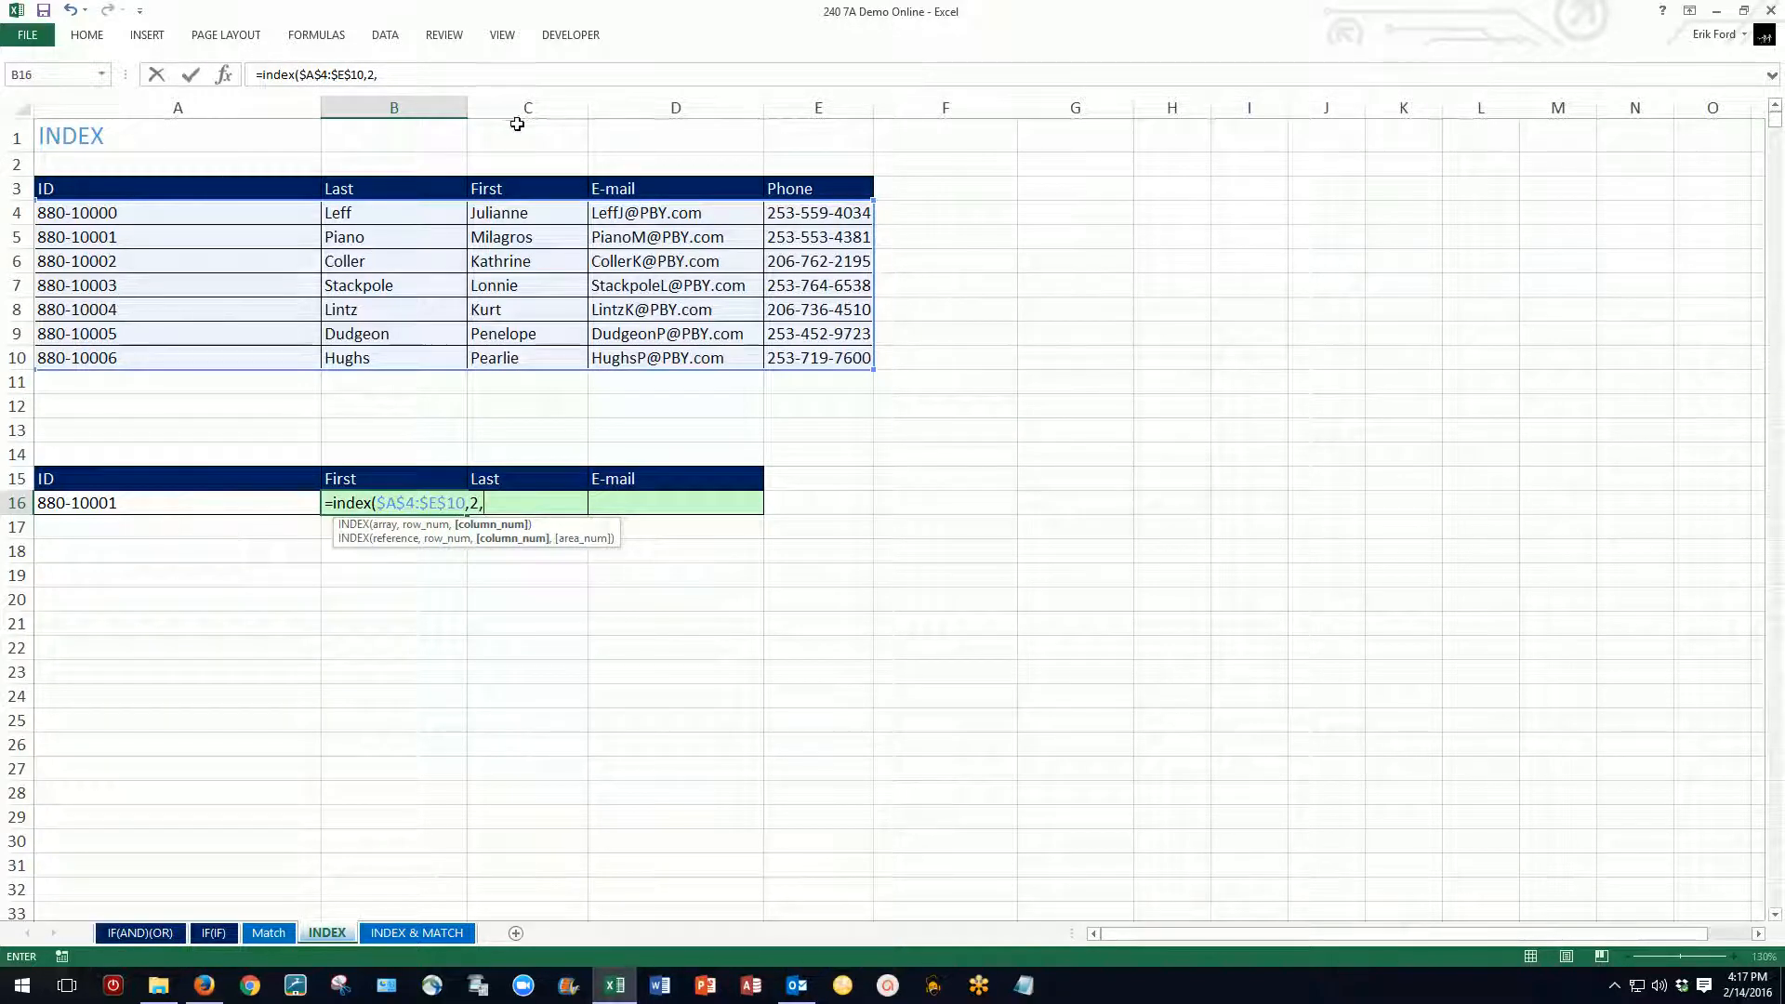
text(3)
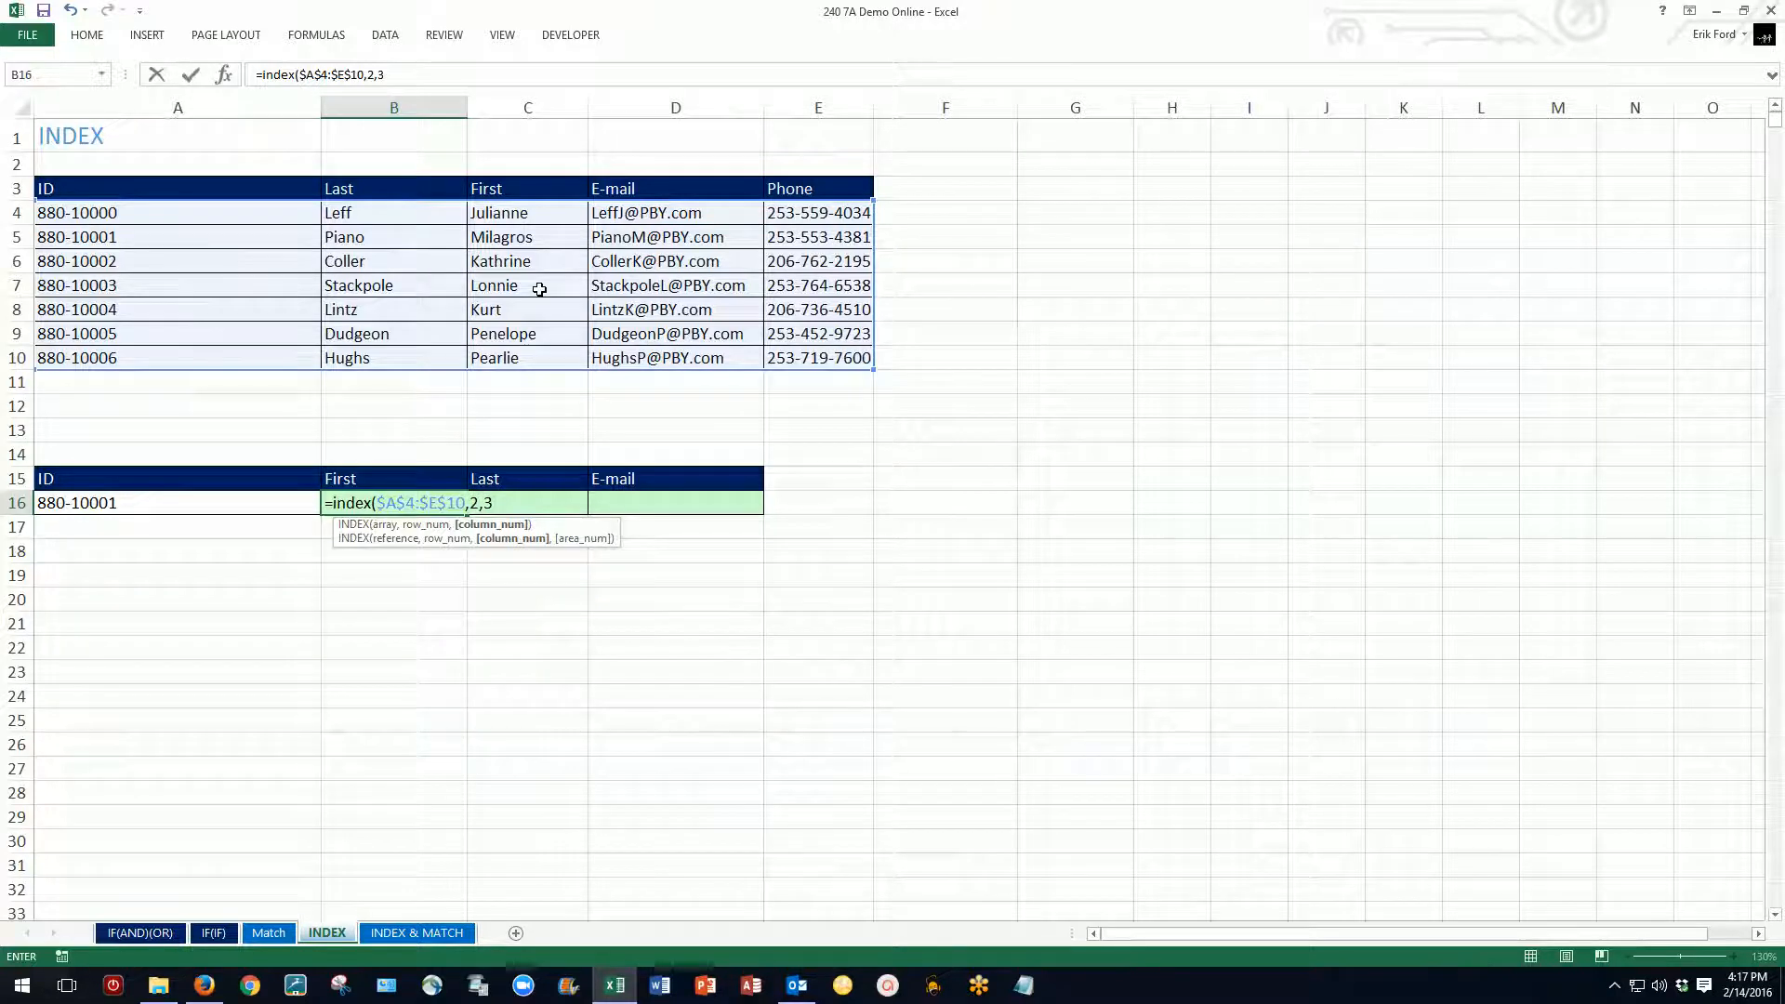
text())
key(ctrl+Return)
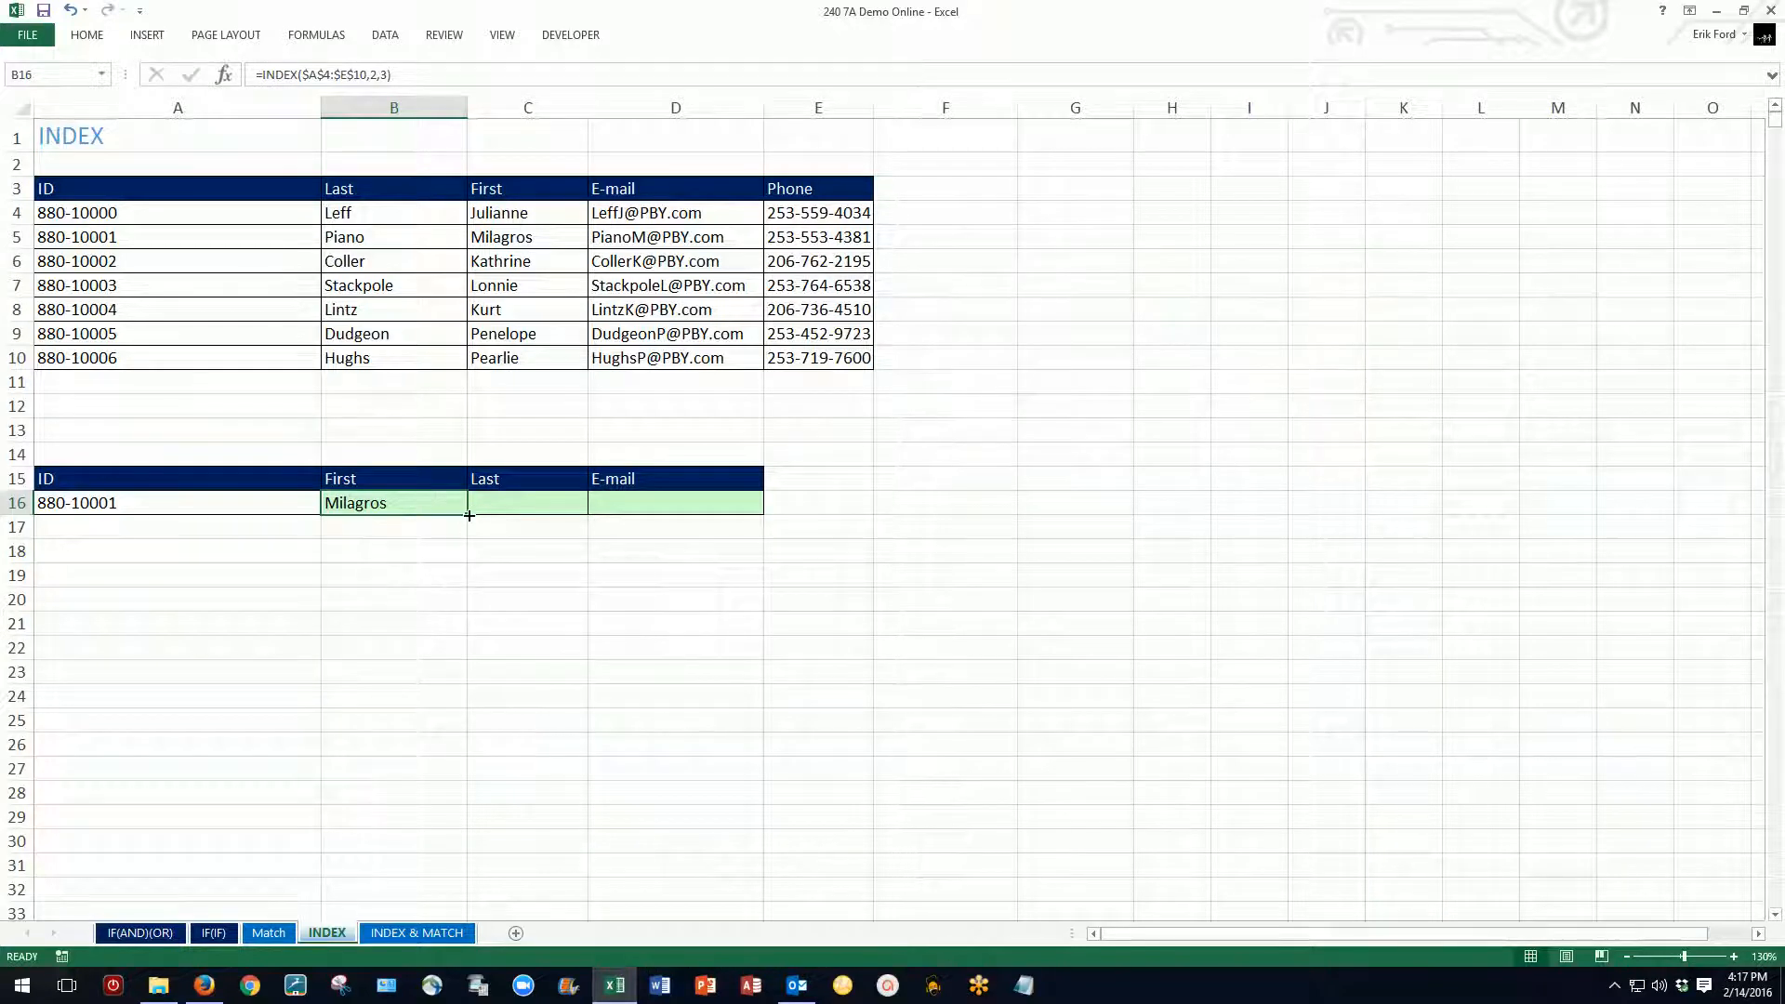
Step: Fill the B16 formula across to D16 and set the column number in C16's formula to 2
drag(468, 514, 716, 510)
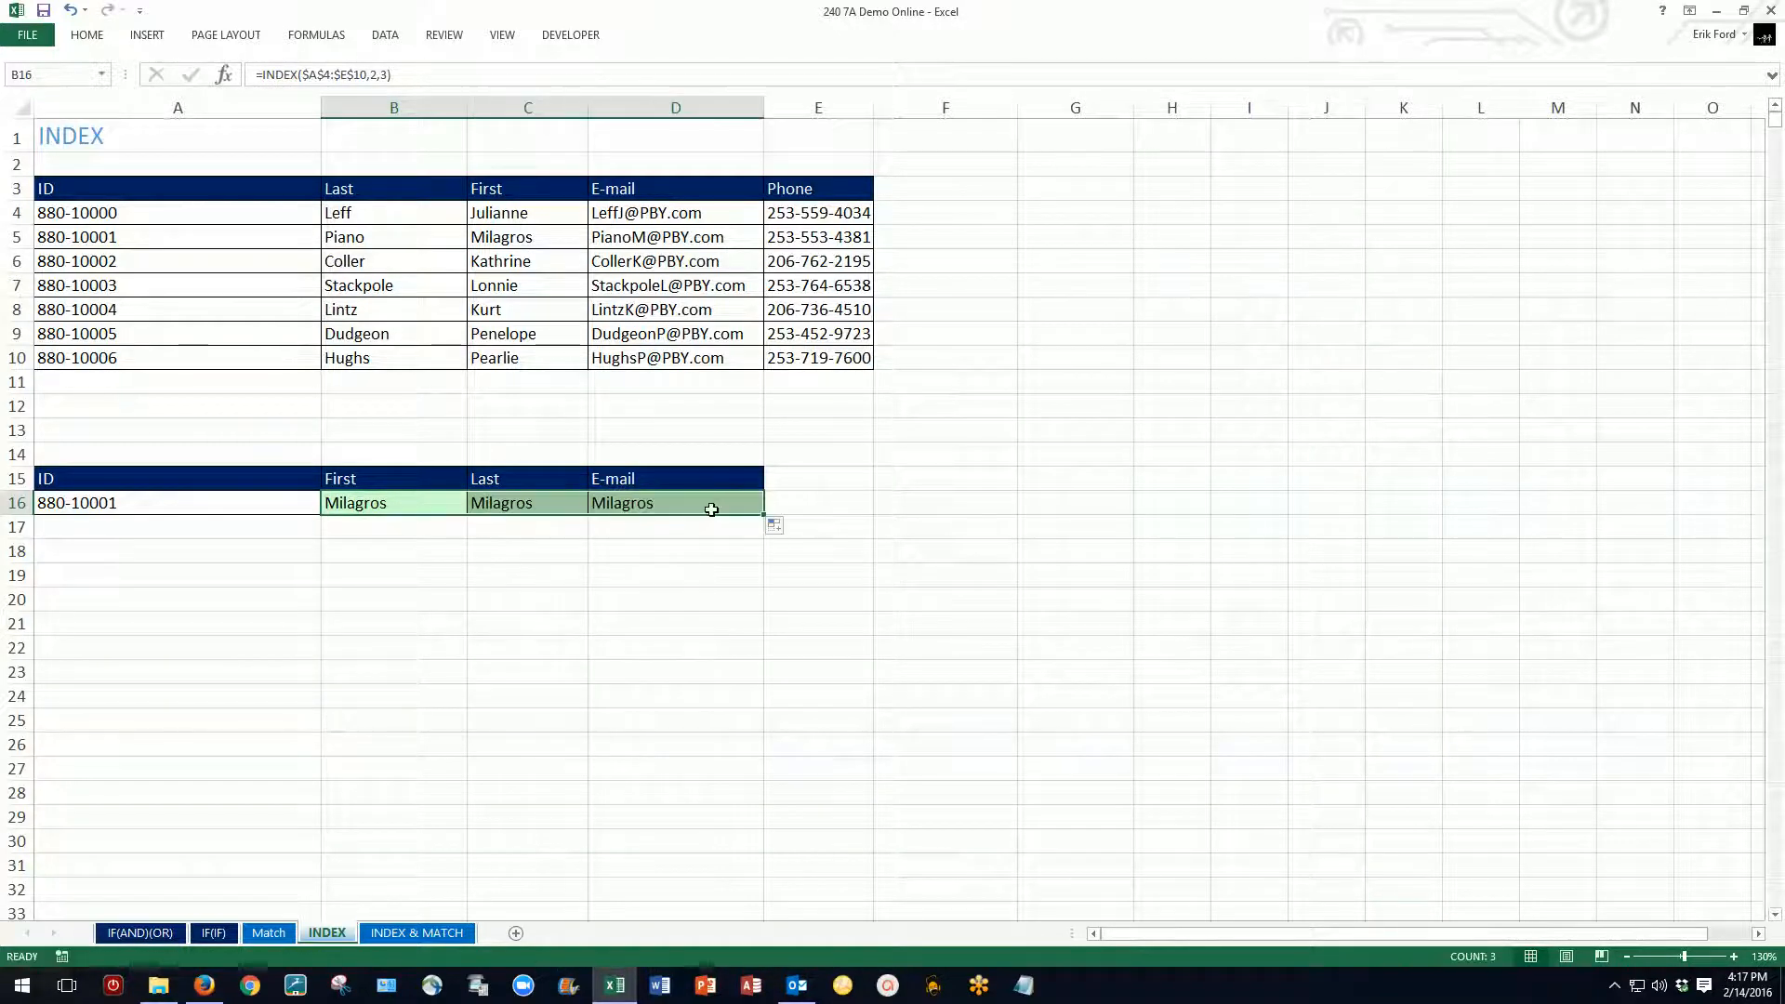
double_click(519, 503)
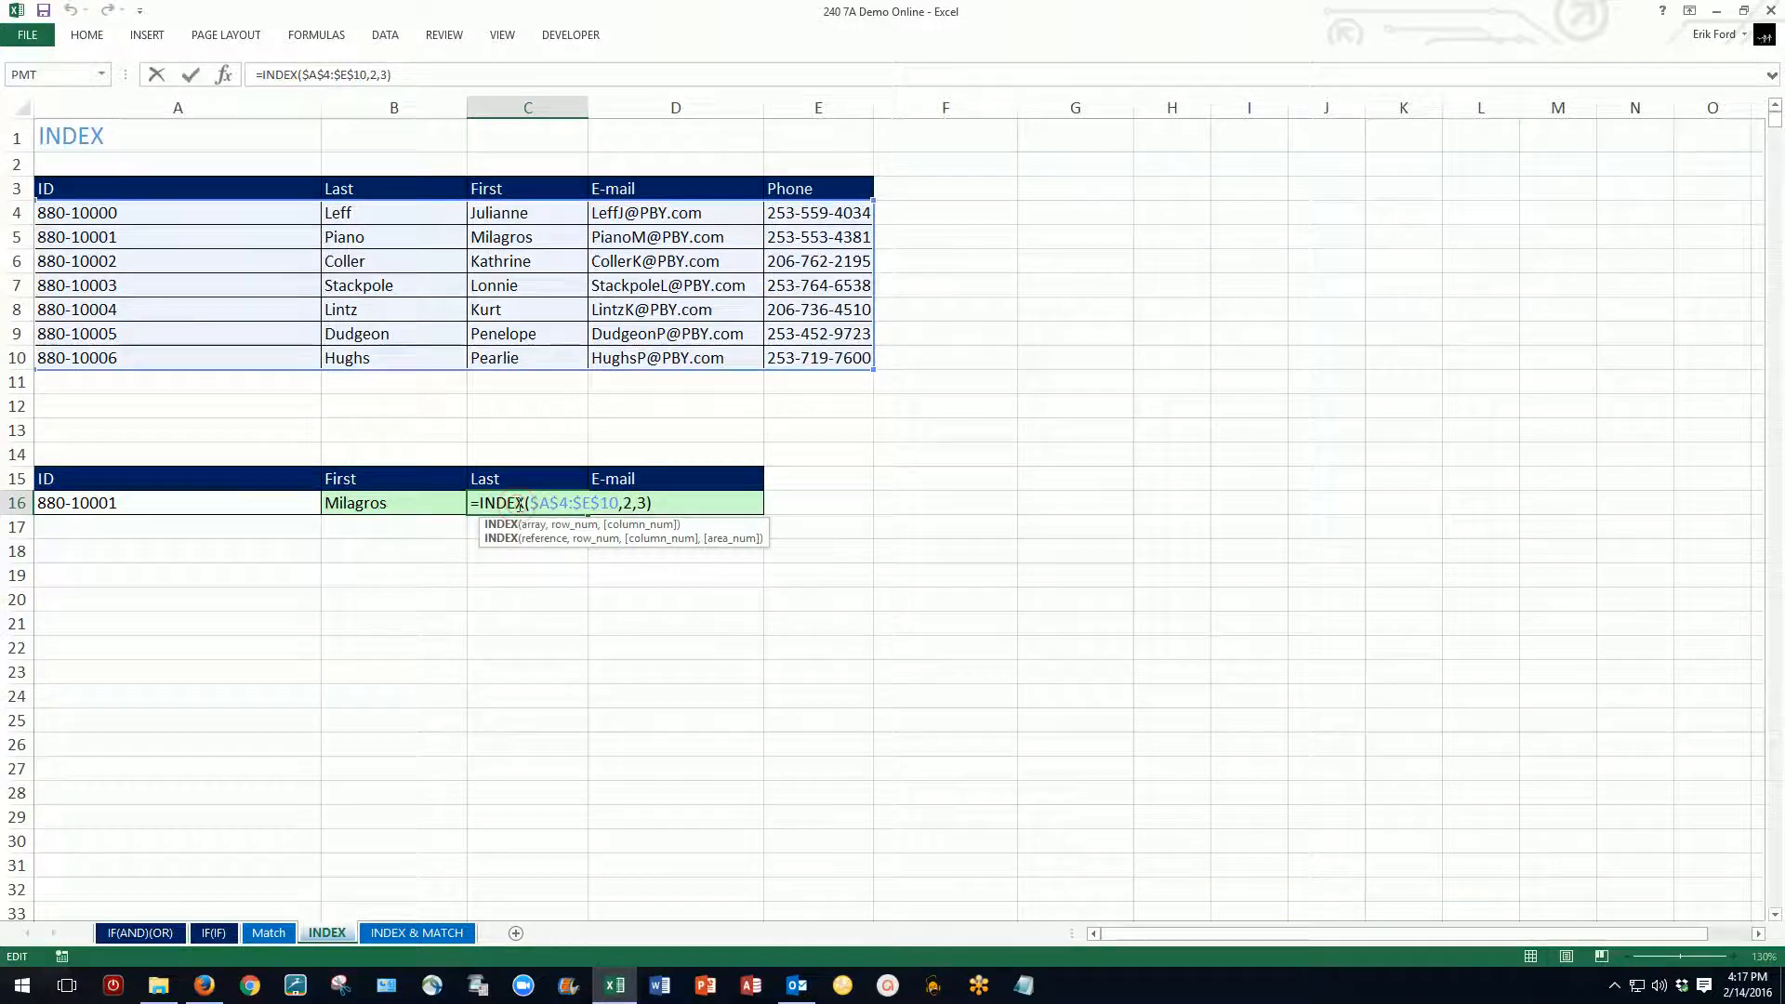
click(645, 503)
key(BackSpace)
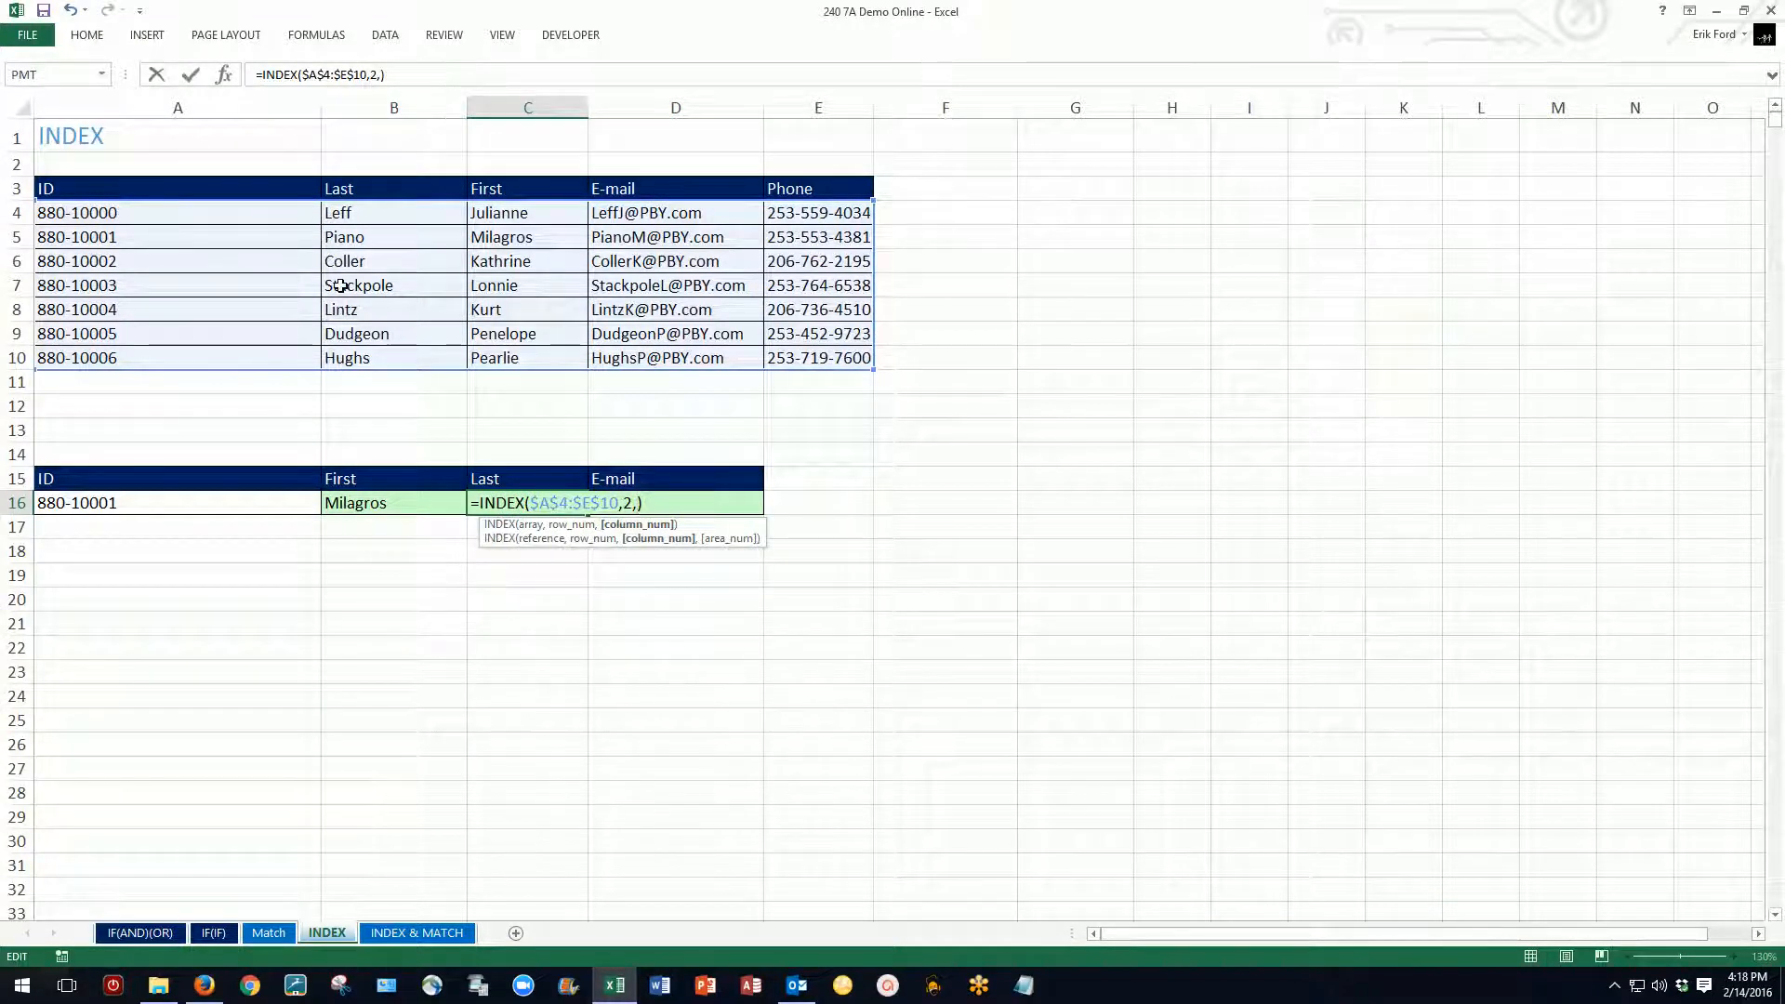
key(Tab)
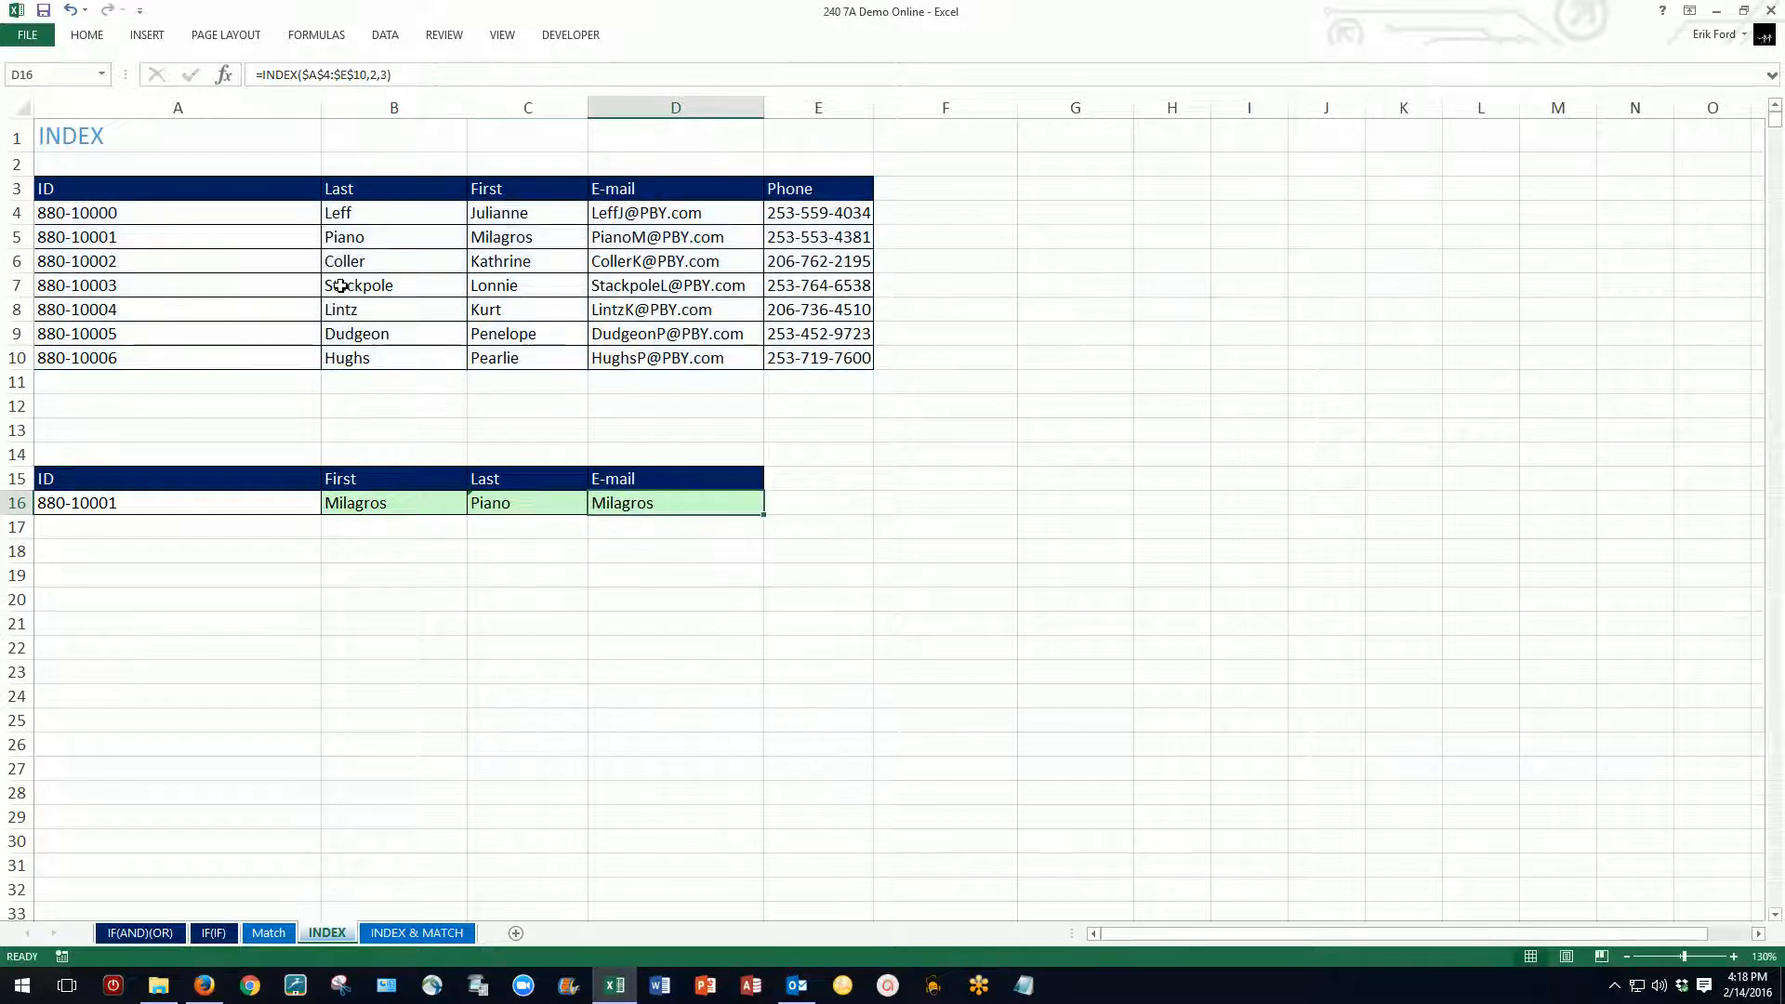
Step: Set the column number in the INDEX formula in D16 to 4 so it returns the e-mail
double_click(688, 503)
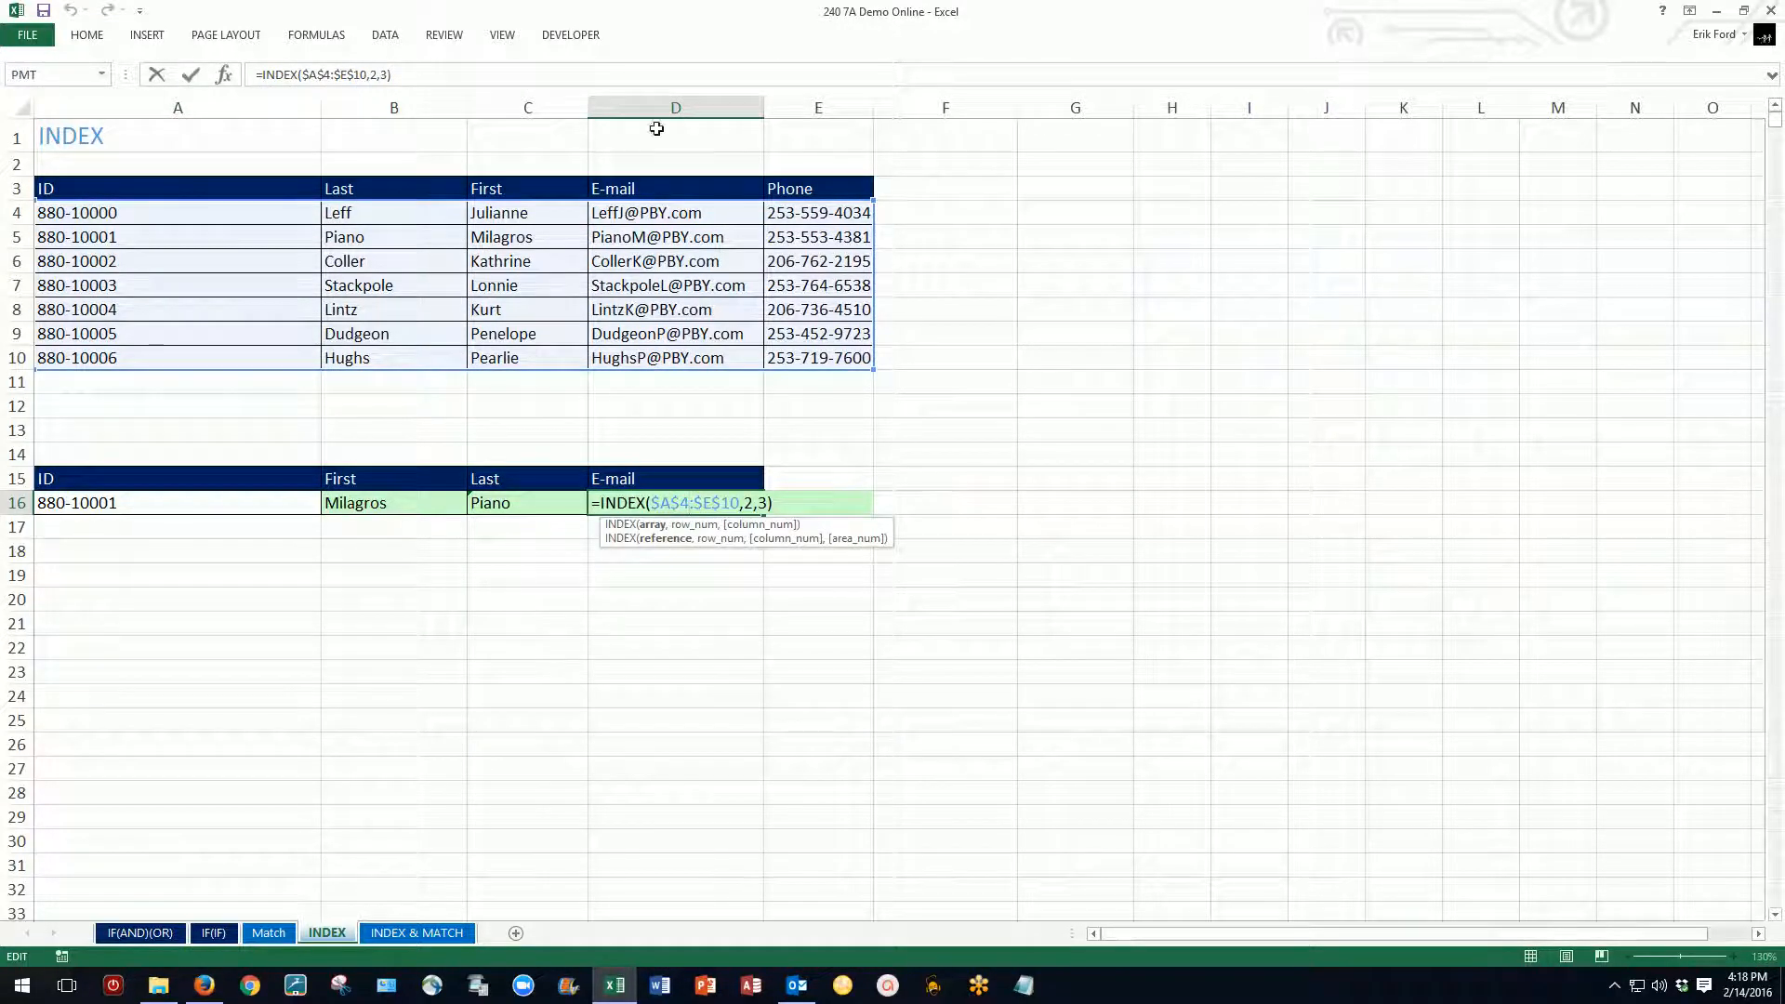
click(769, 510)
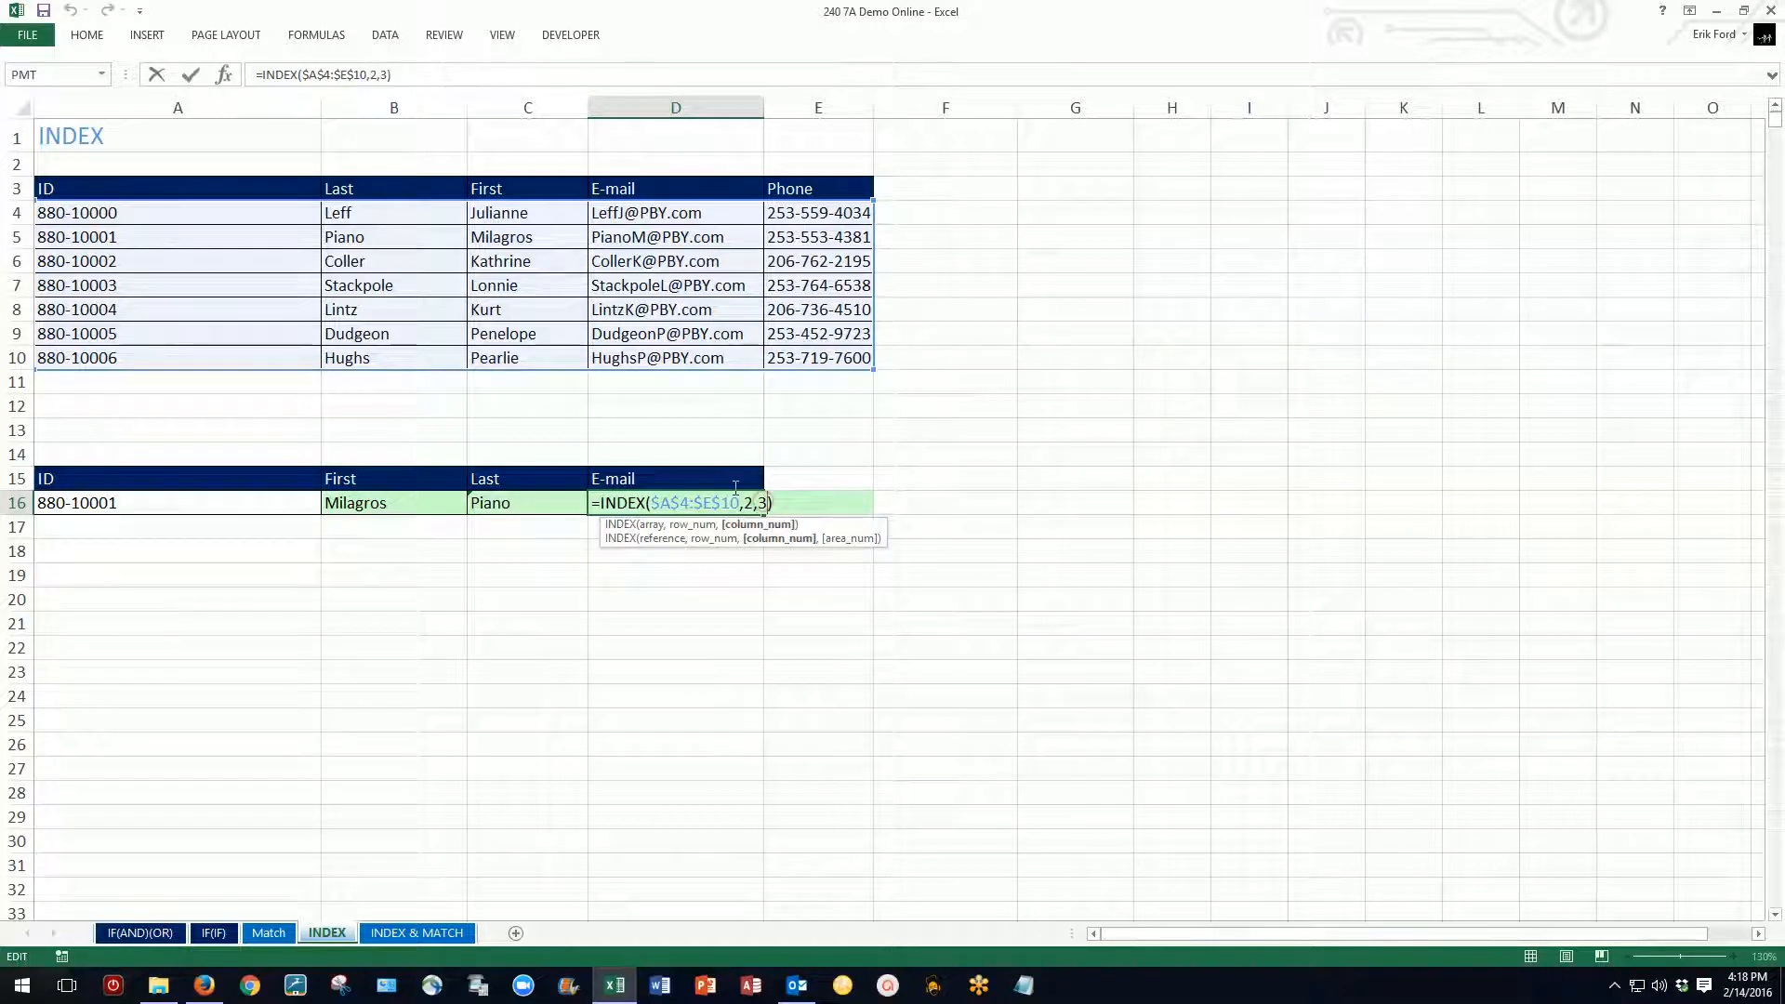
key(BackSpace)
text(4)
key(ctrl+Return)
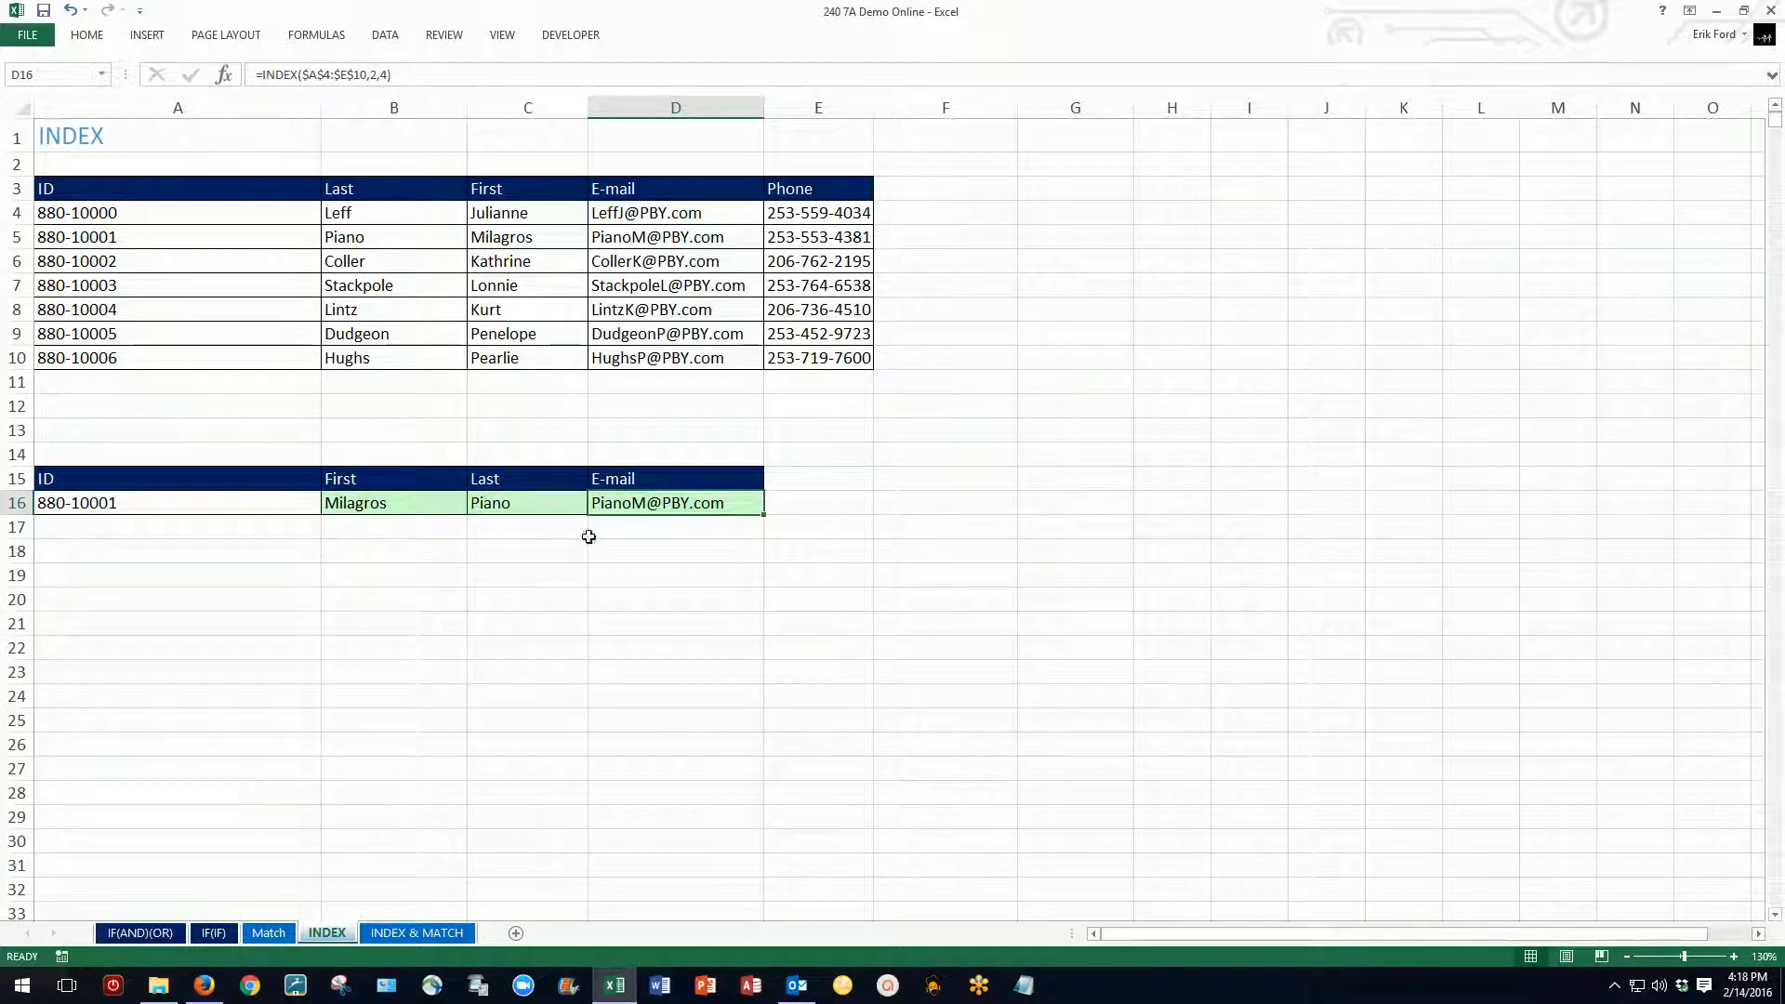
Step: Examine the INDEX formula in B16 and the VLOOKUP with MATCH formula in B28 of the Match sheet
double_click(364, 501)
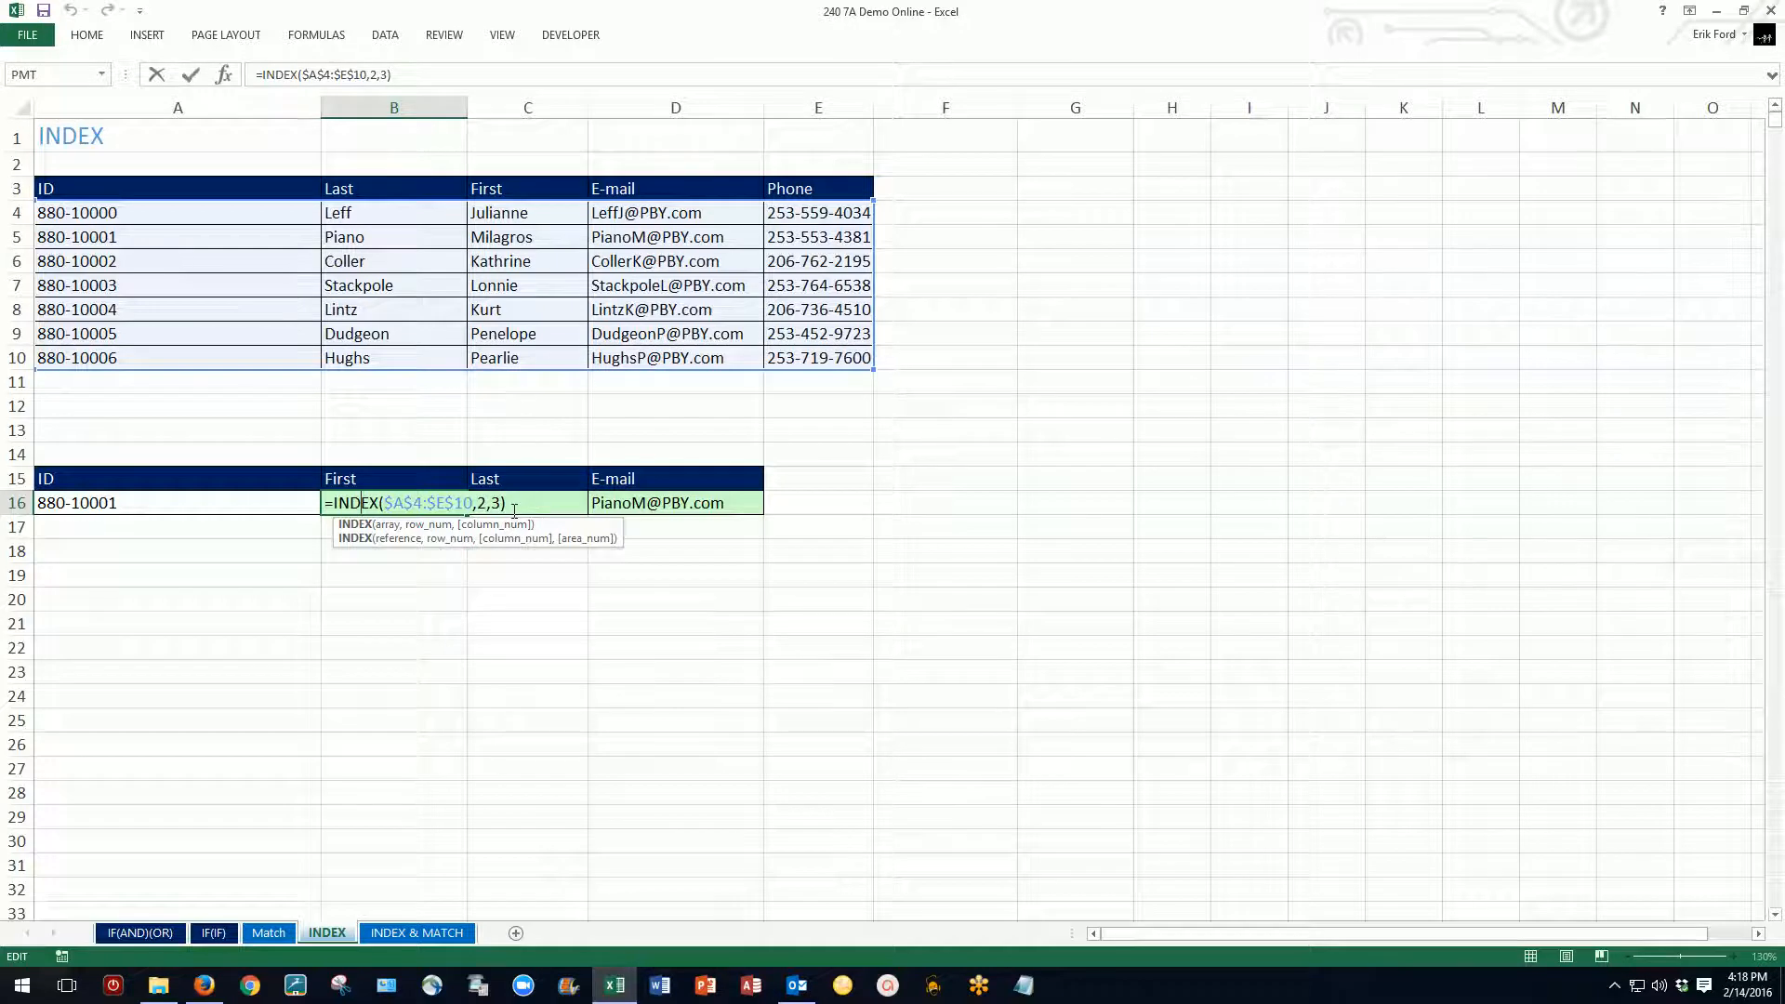
key(Escape)
click(269, 933)
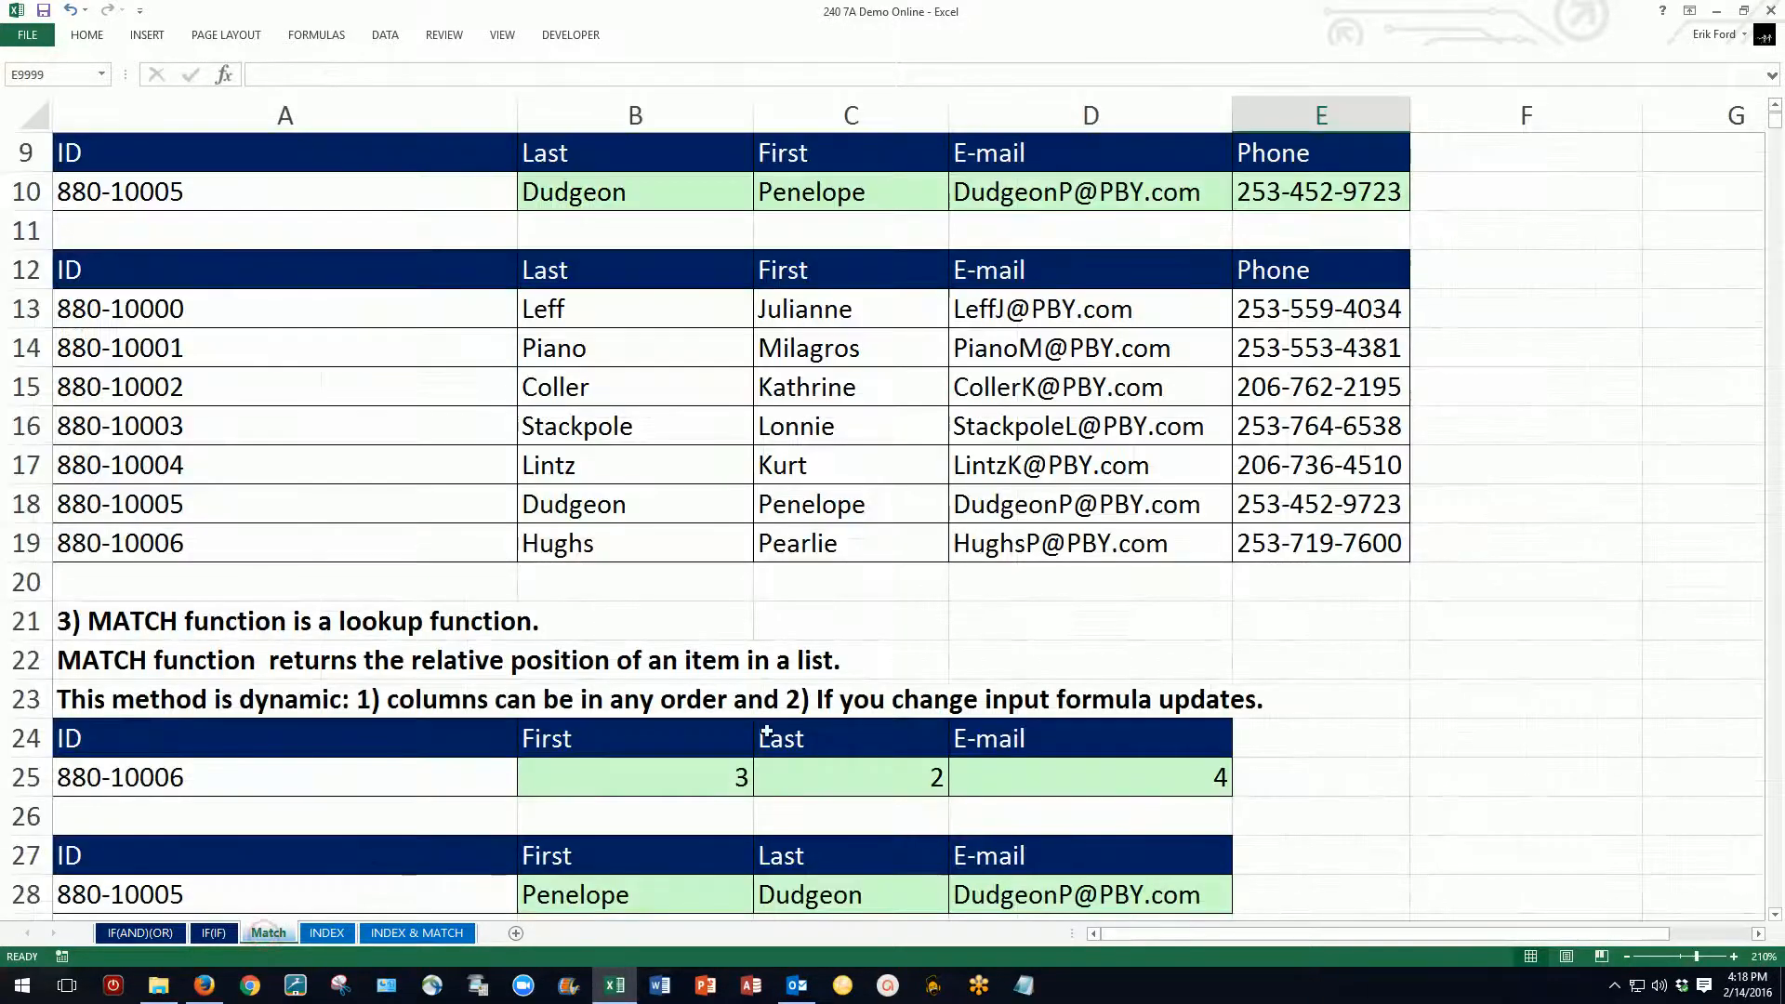
double_click(631, 896)
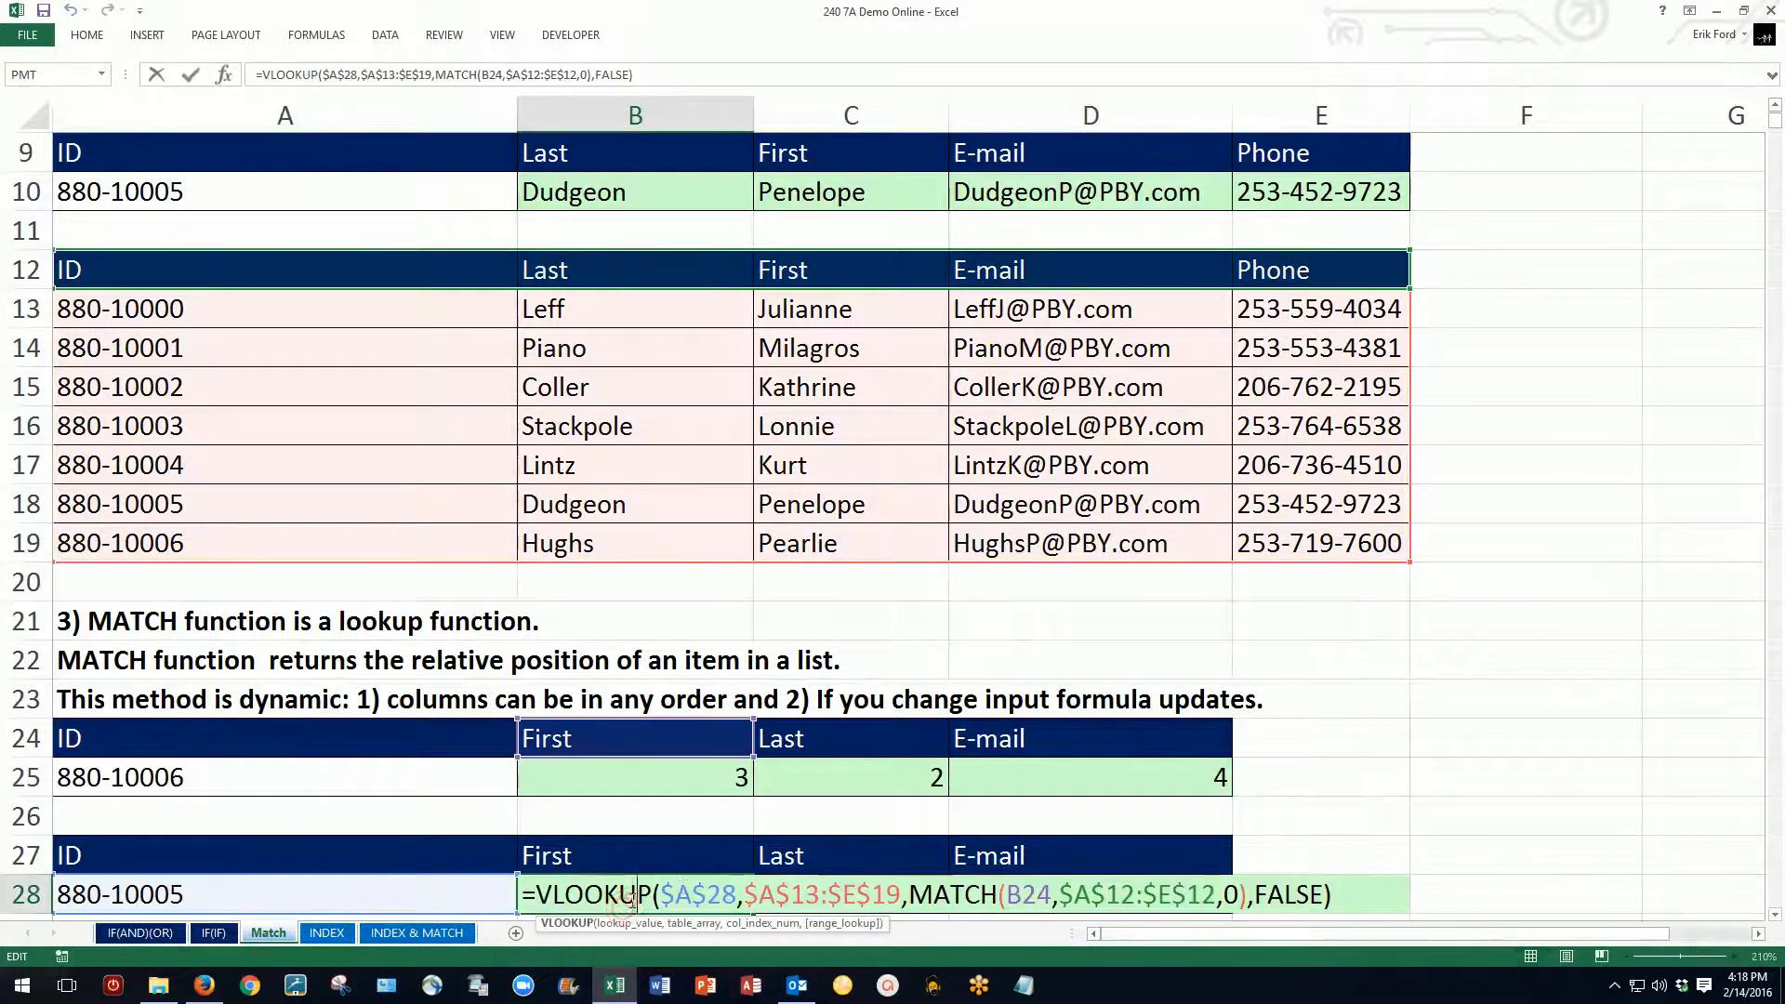
key(Escape)
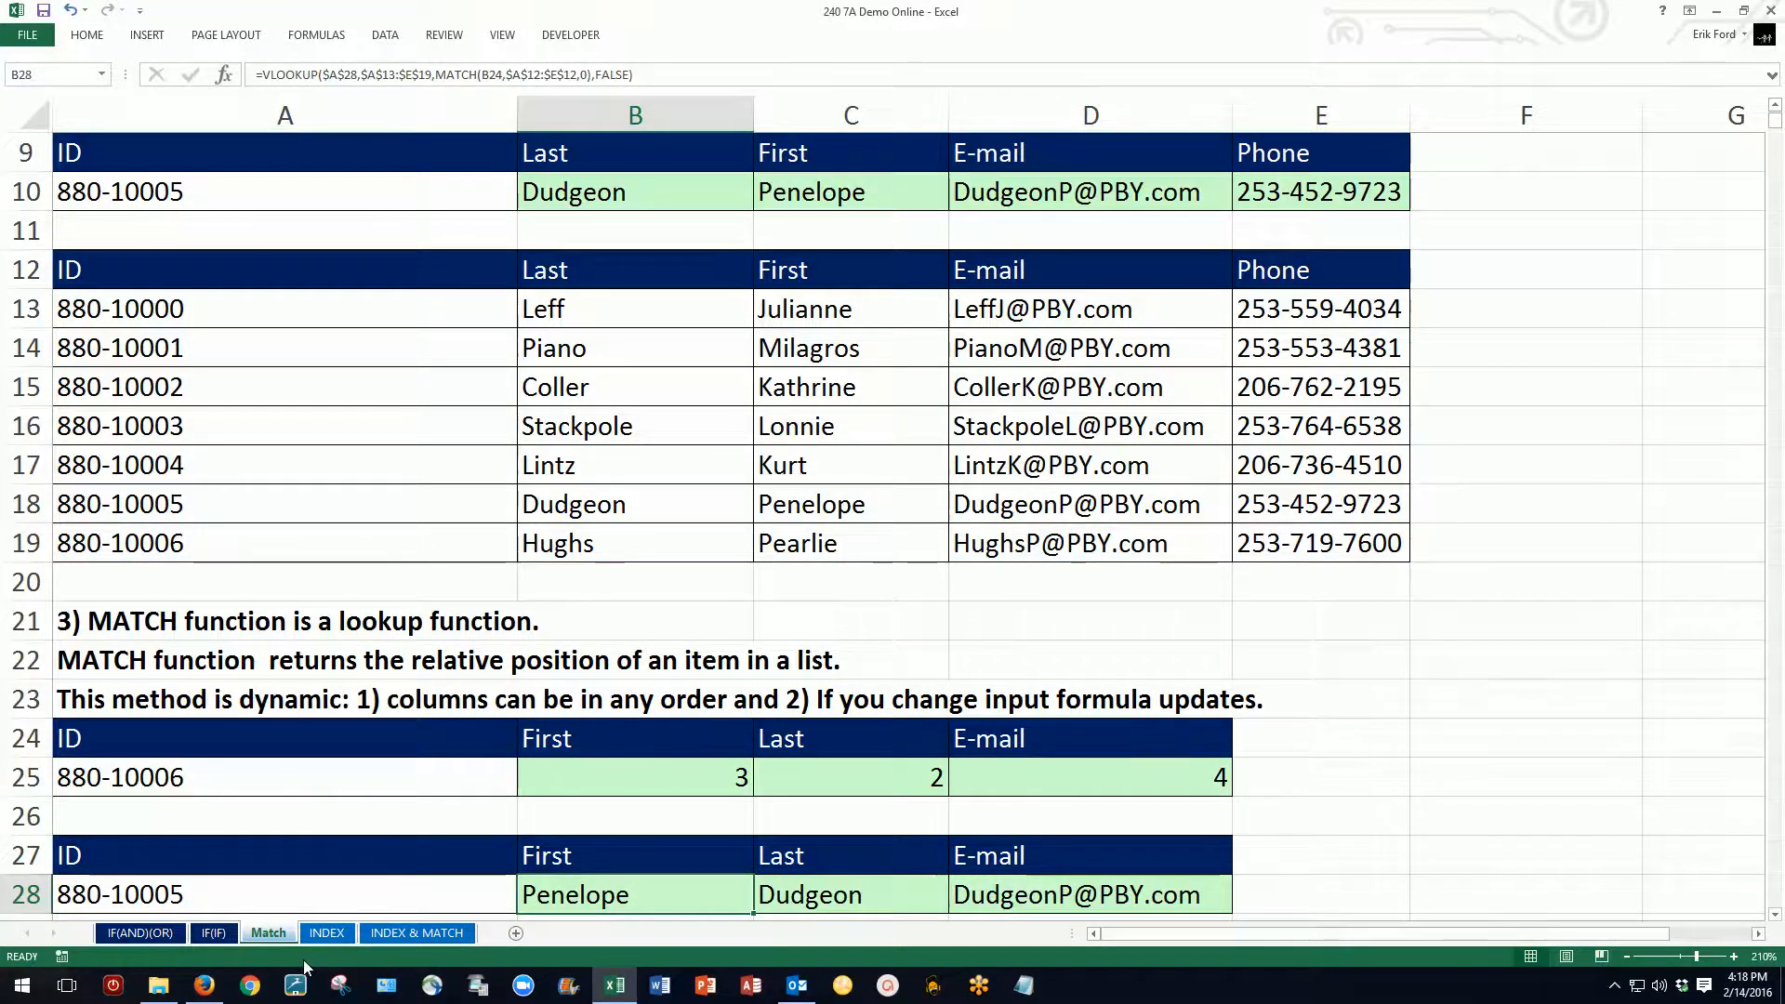
Step: On the INDEX & MATCH sheet, enter =MATCH(B22,C10:C18,0) in E22 to find the description's row with an exact match
click(418, 933)
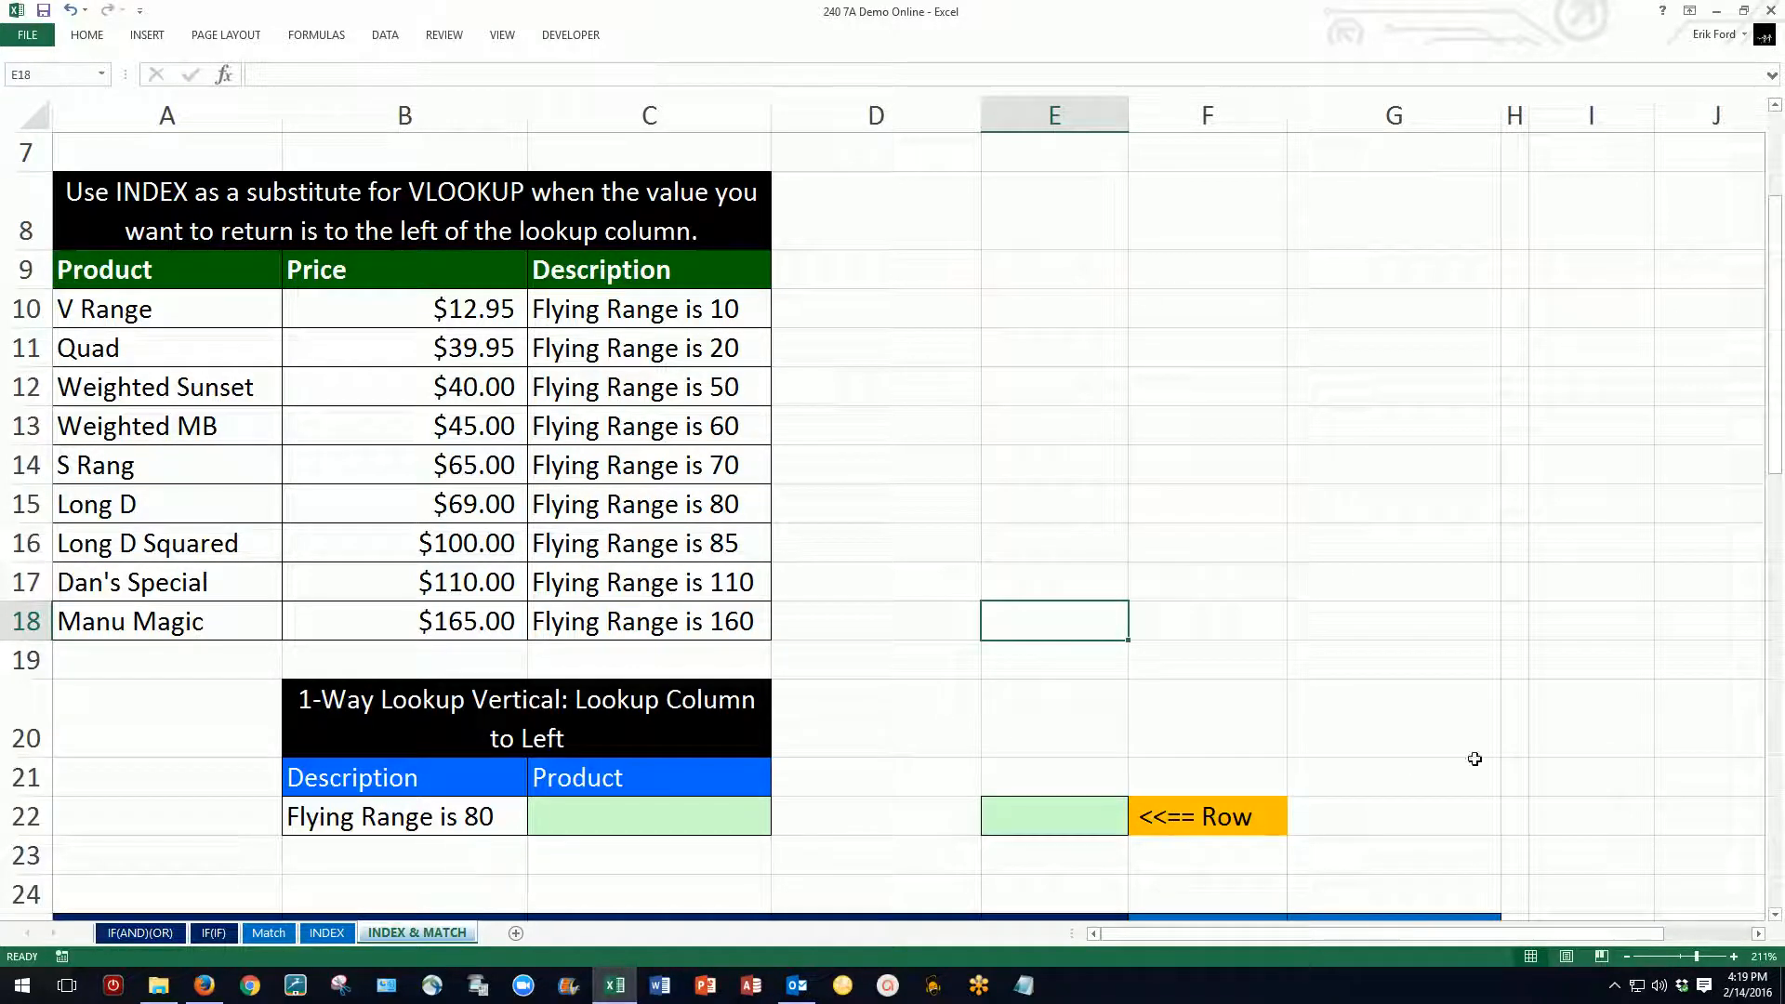
click(1063, 826)
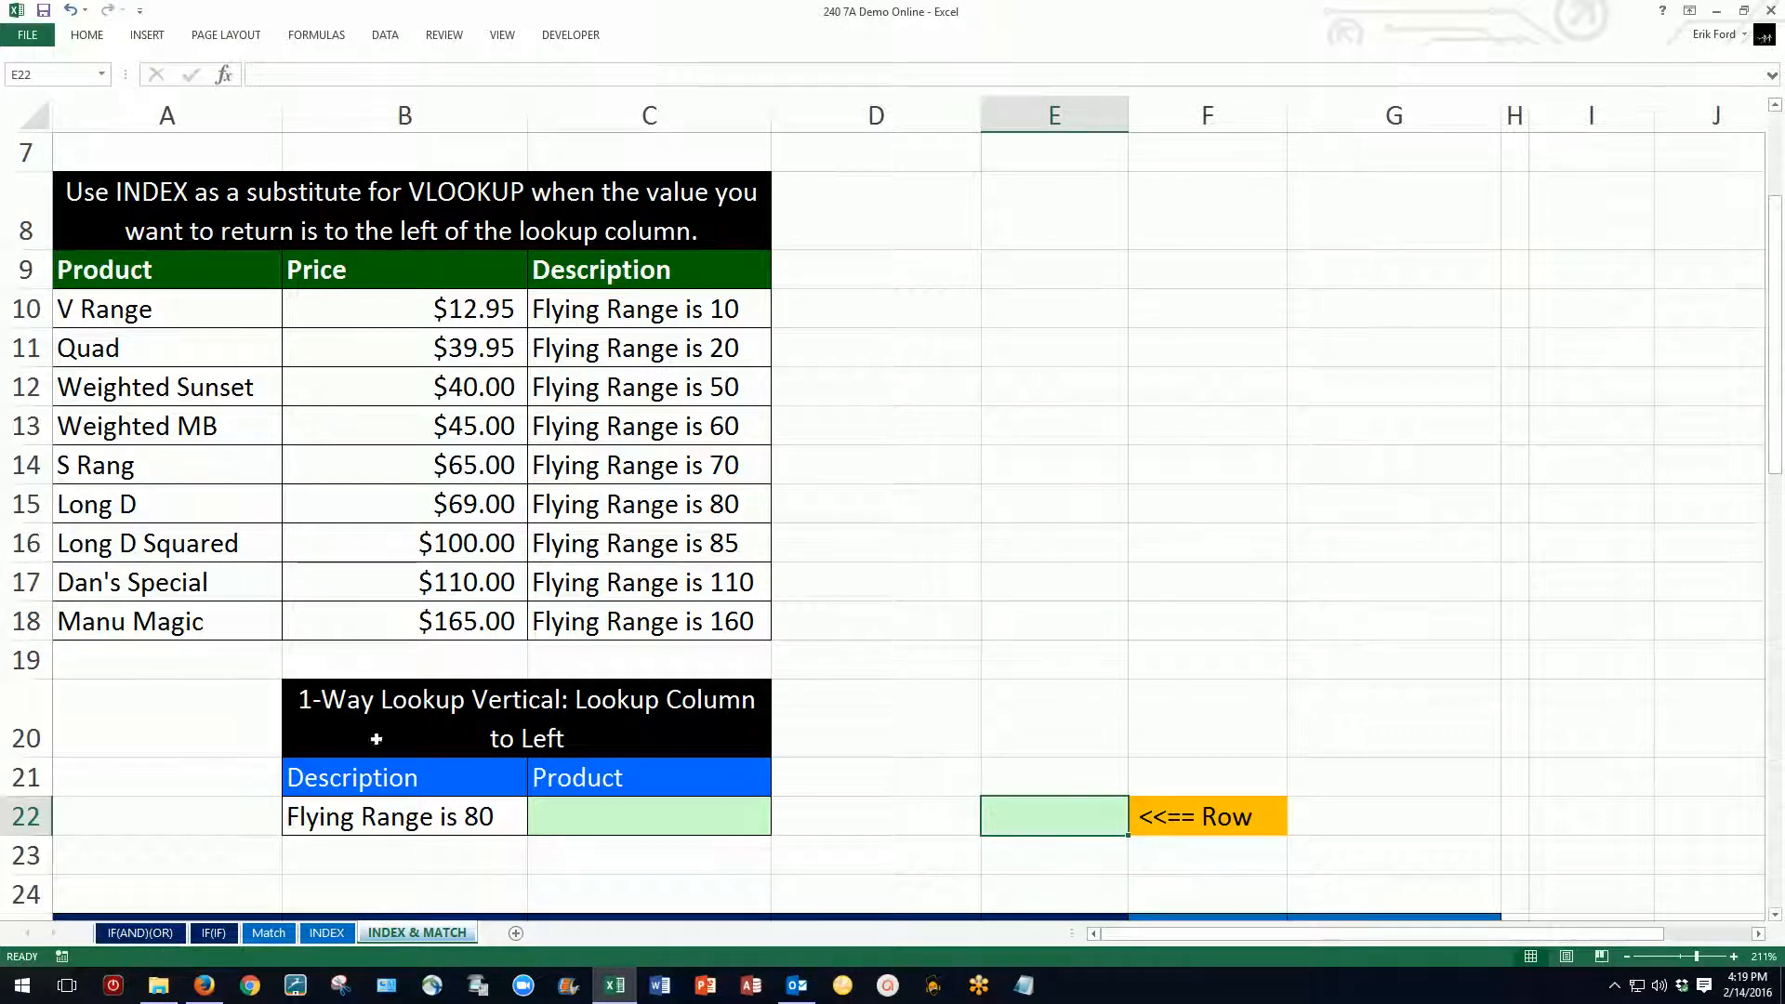
text(=m)
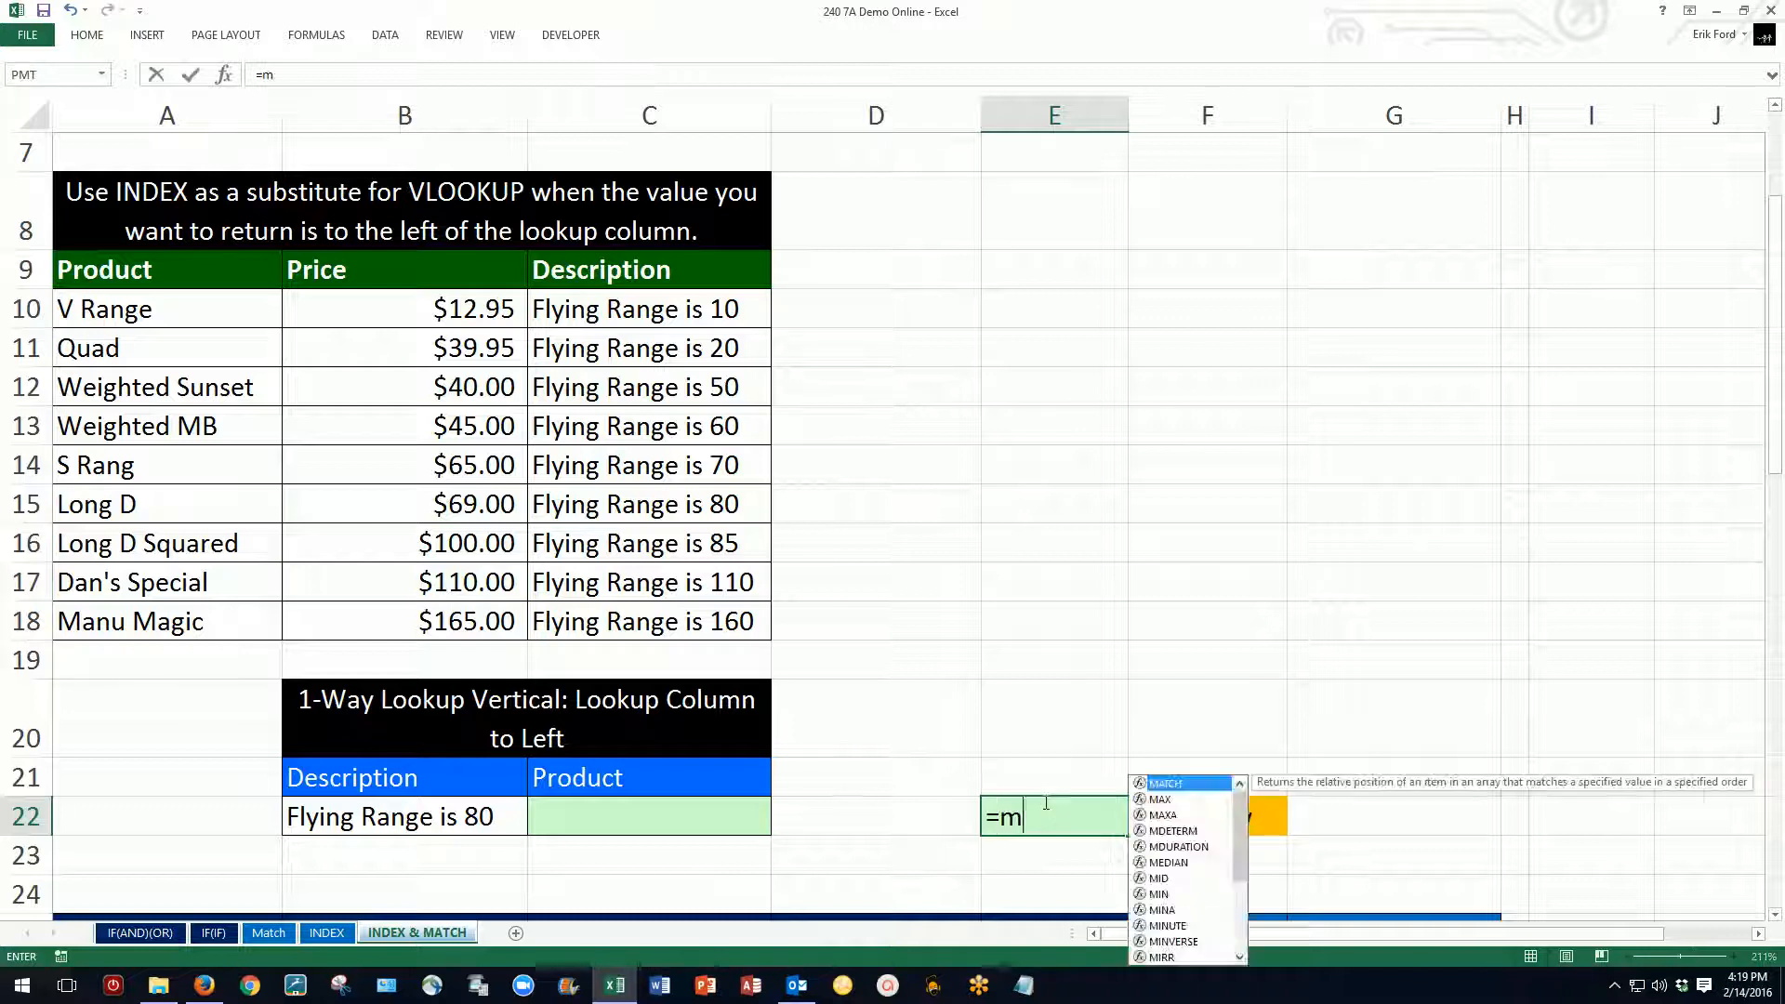
text(atch()
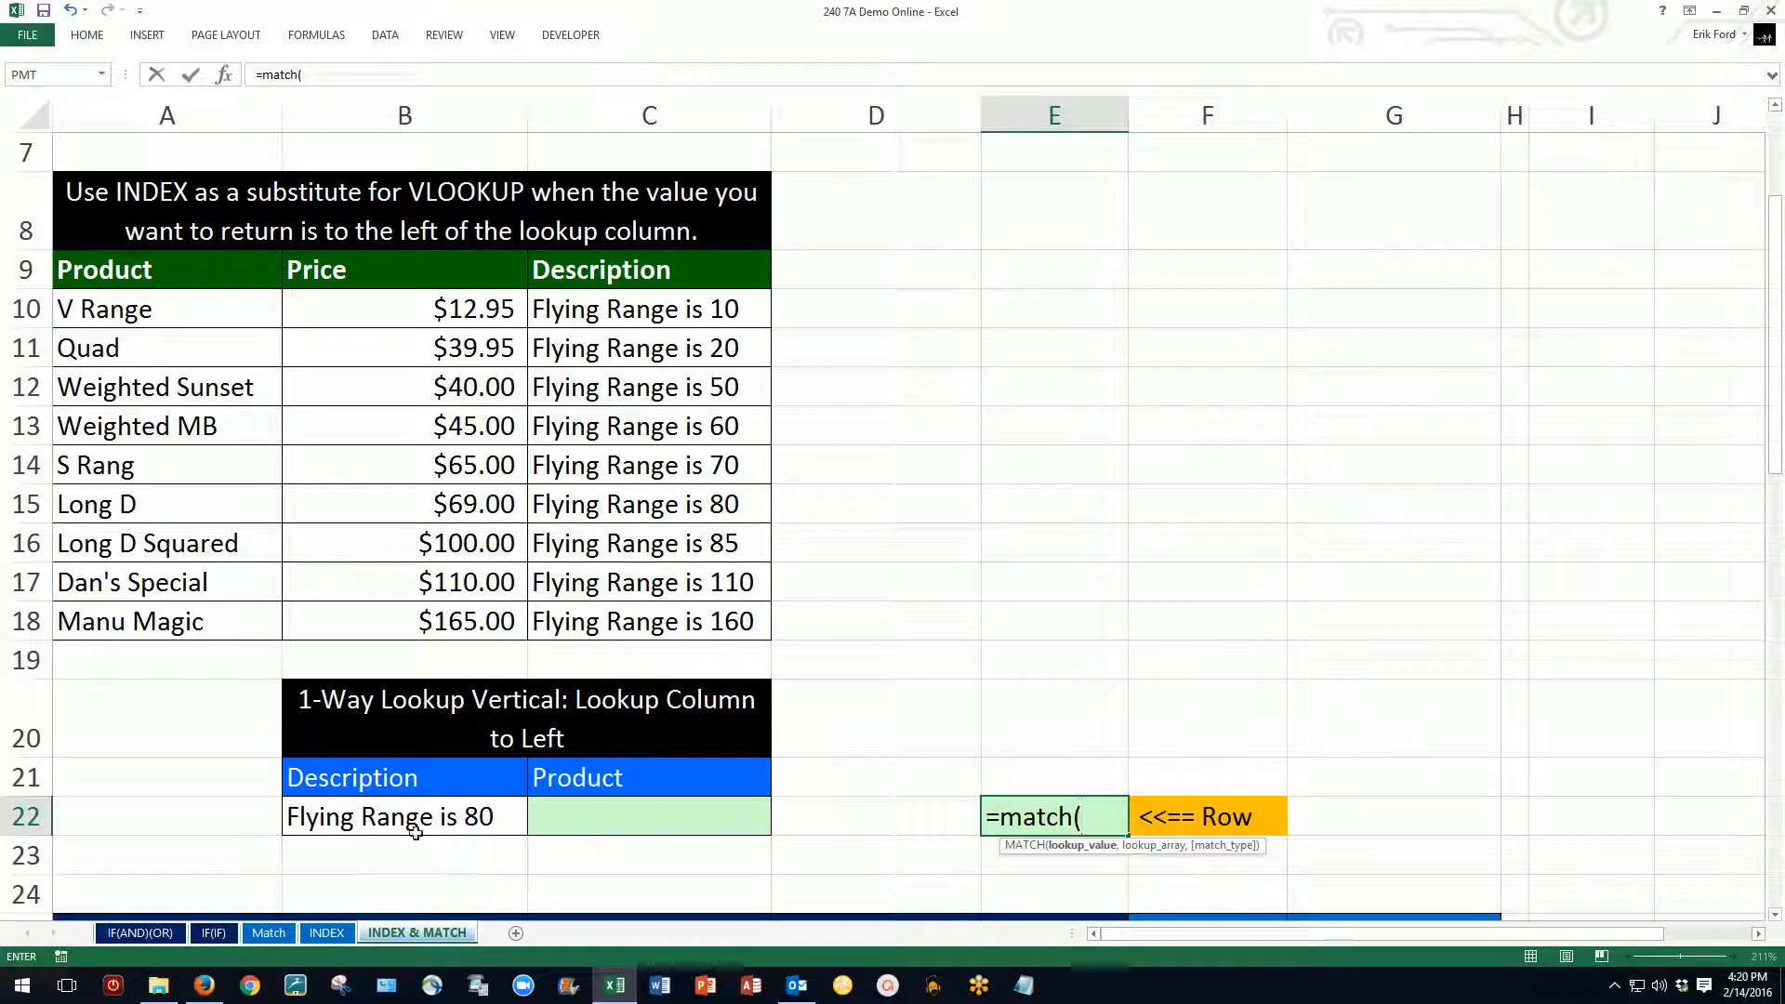
click(363, 816)
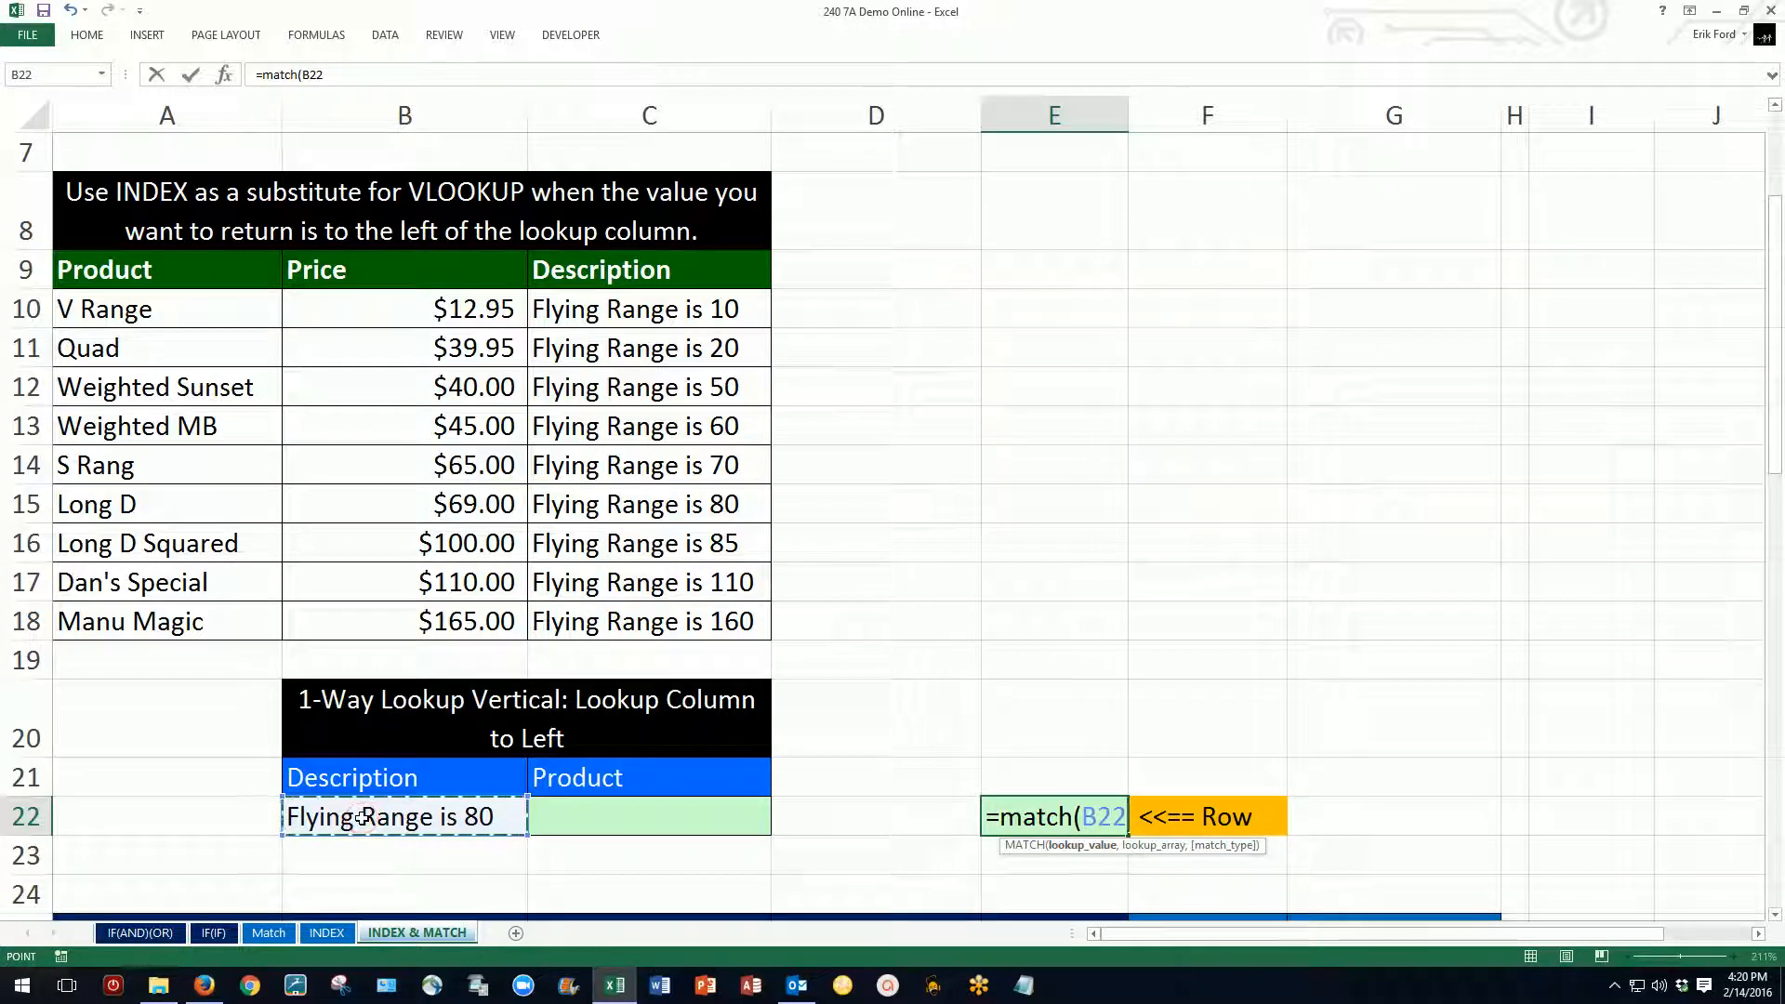
text(,)
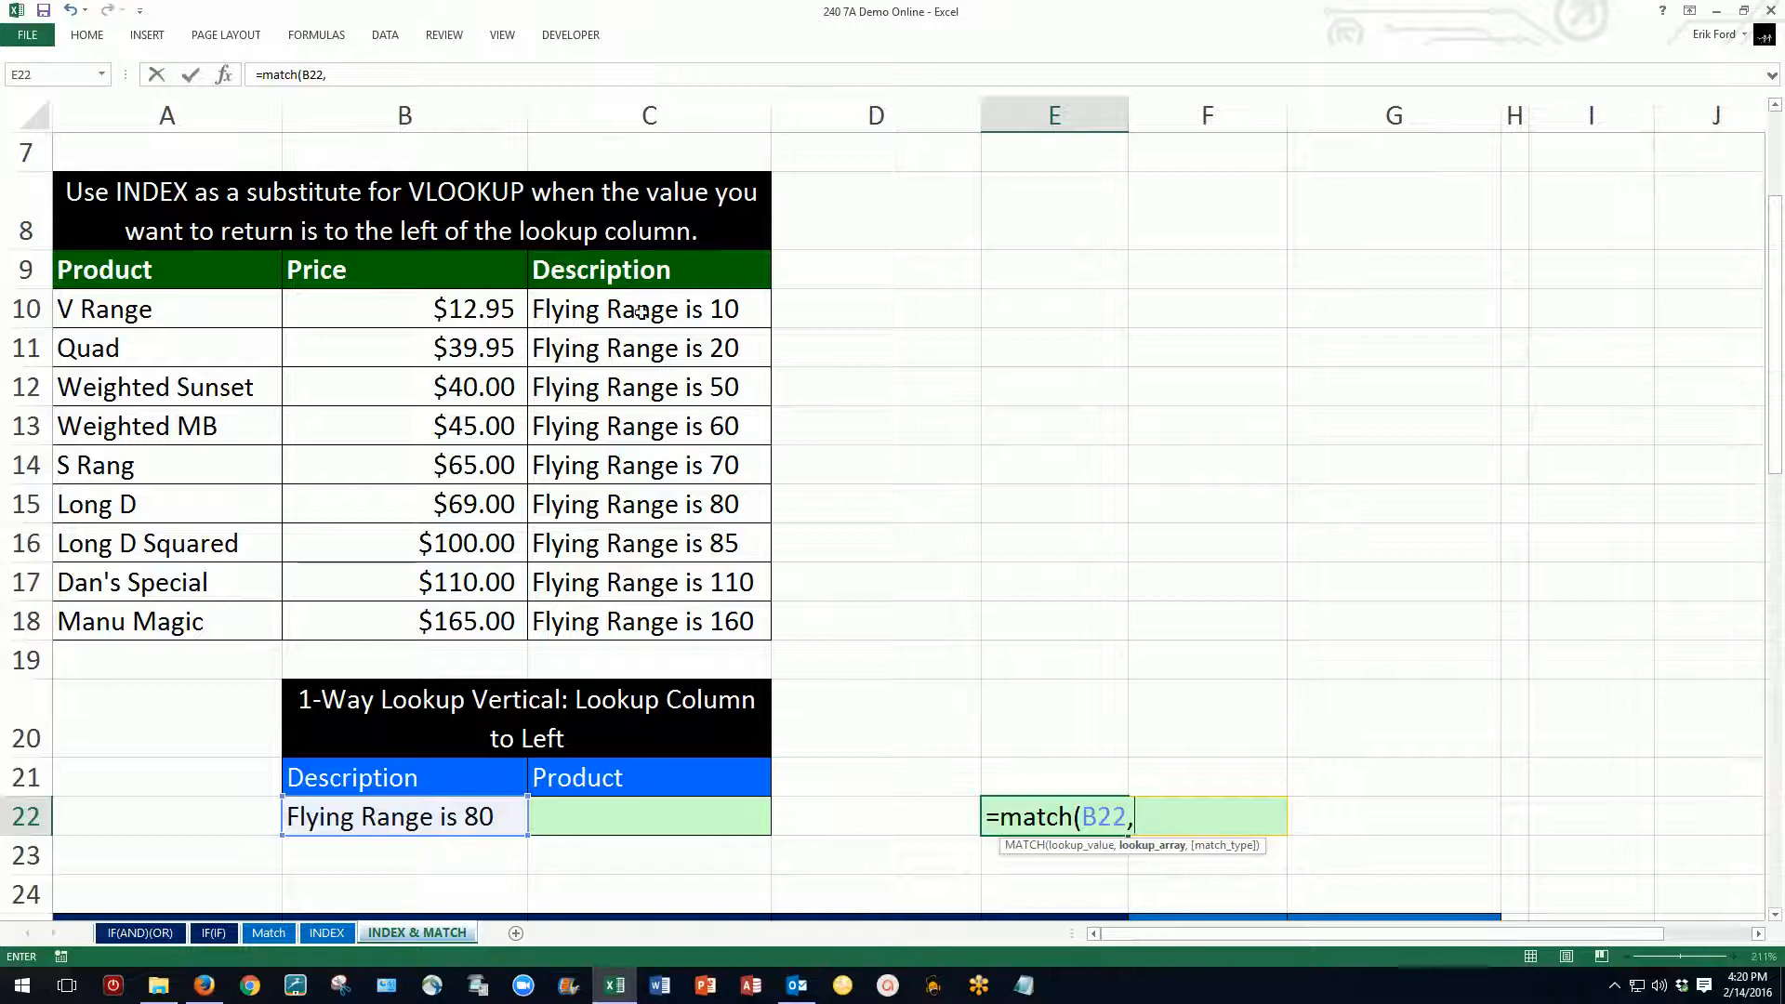
drag(640, 312, 650, 620)
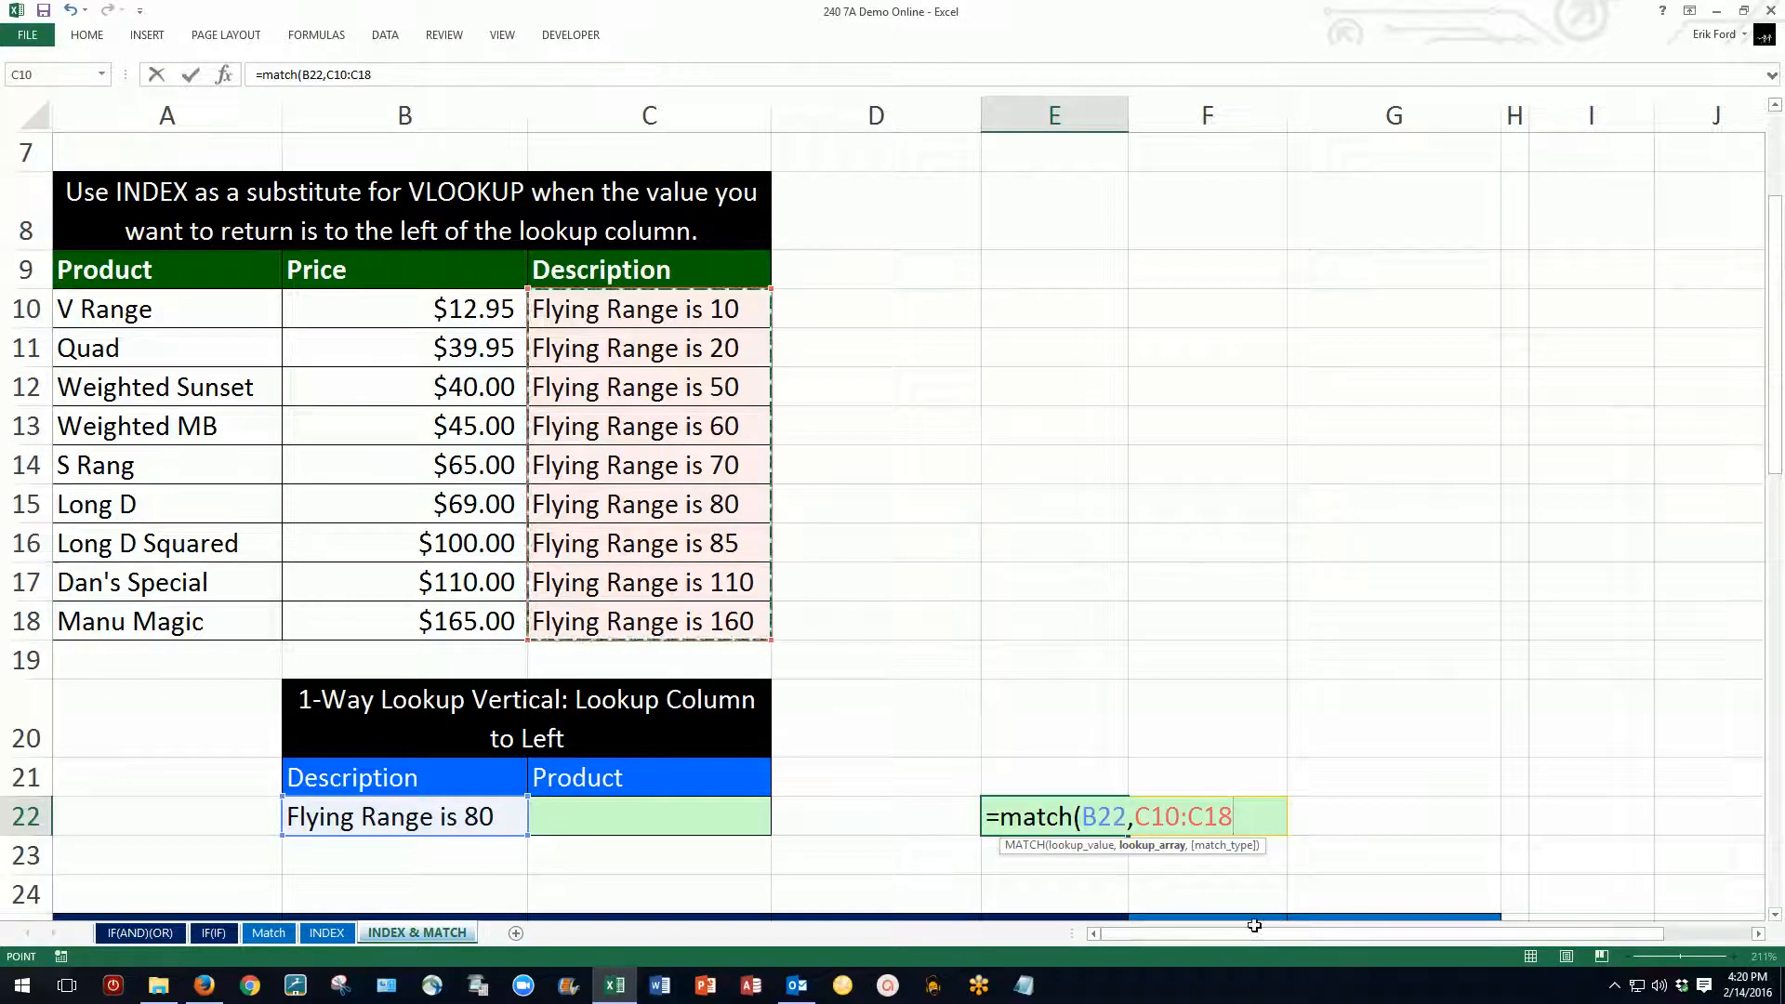
text(,)
key(Down)
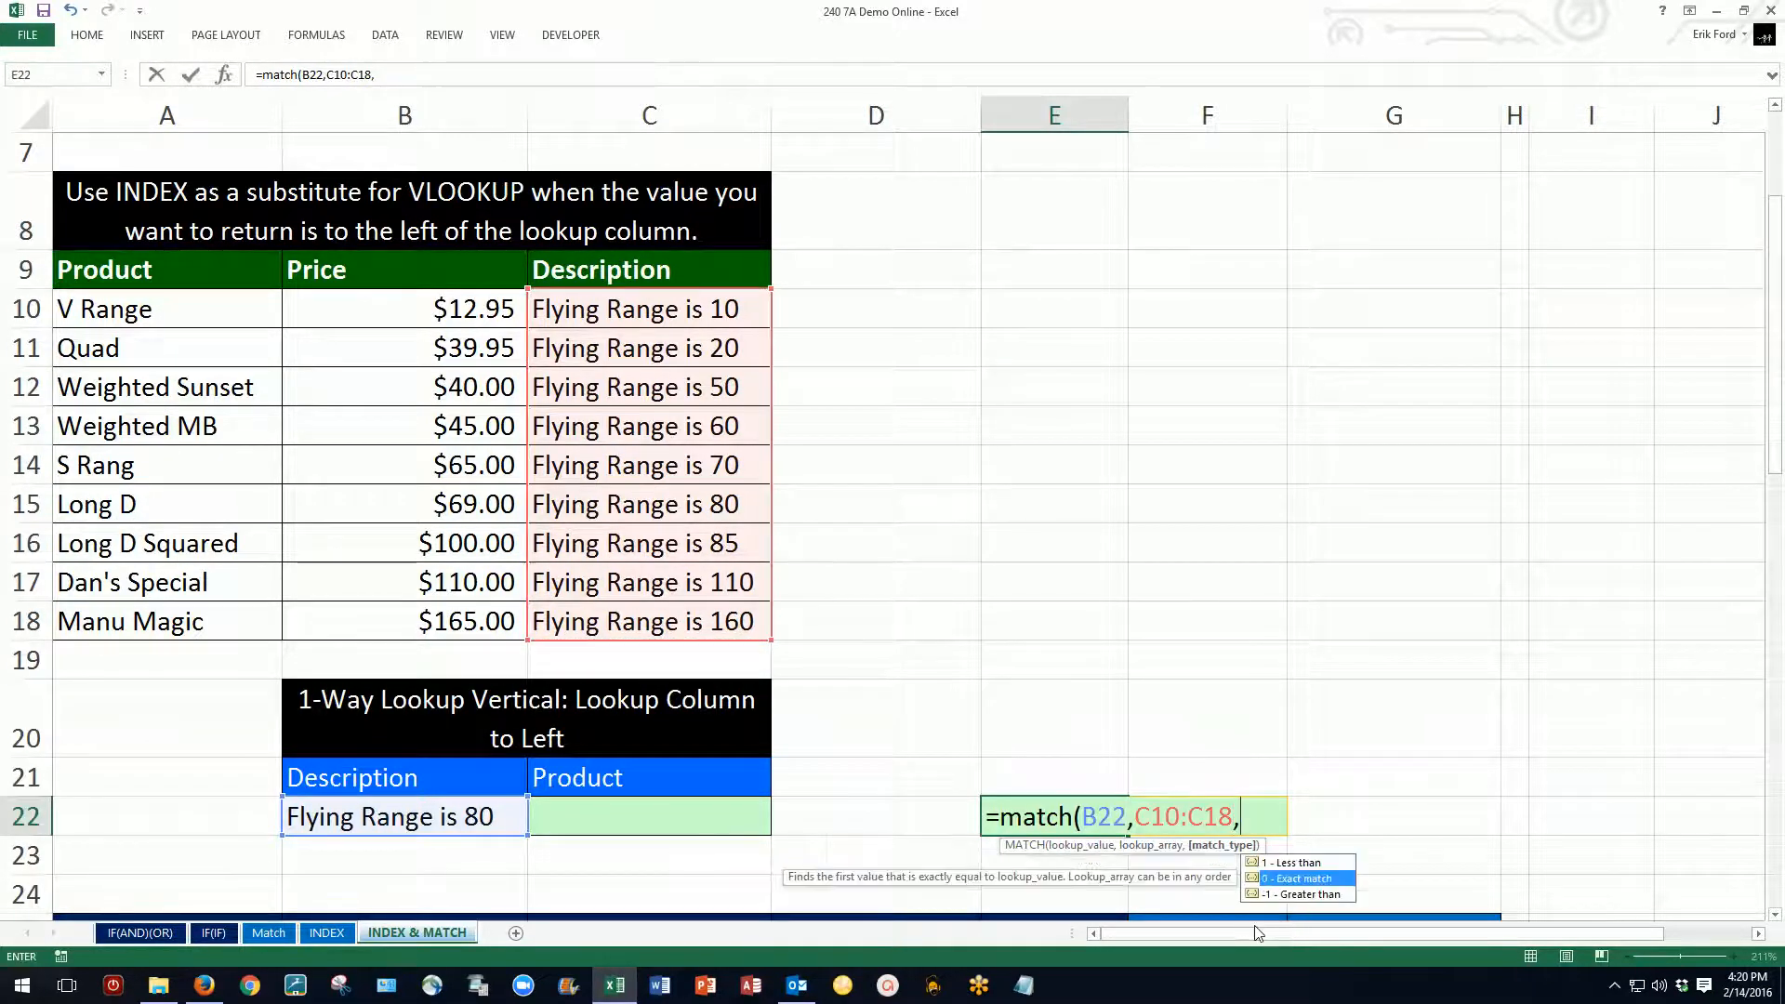
key(Tab)
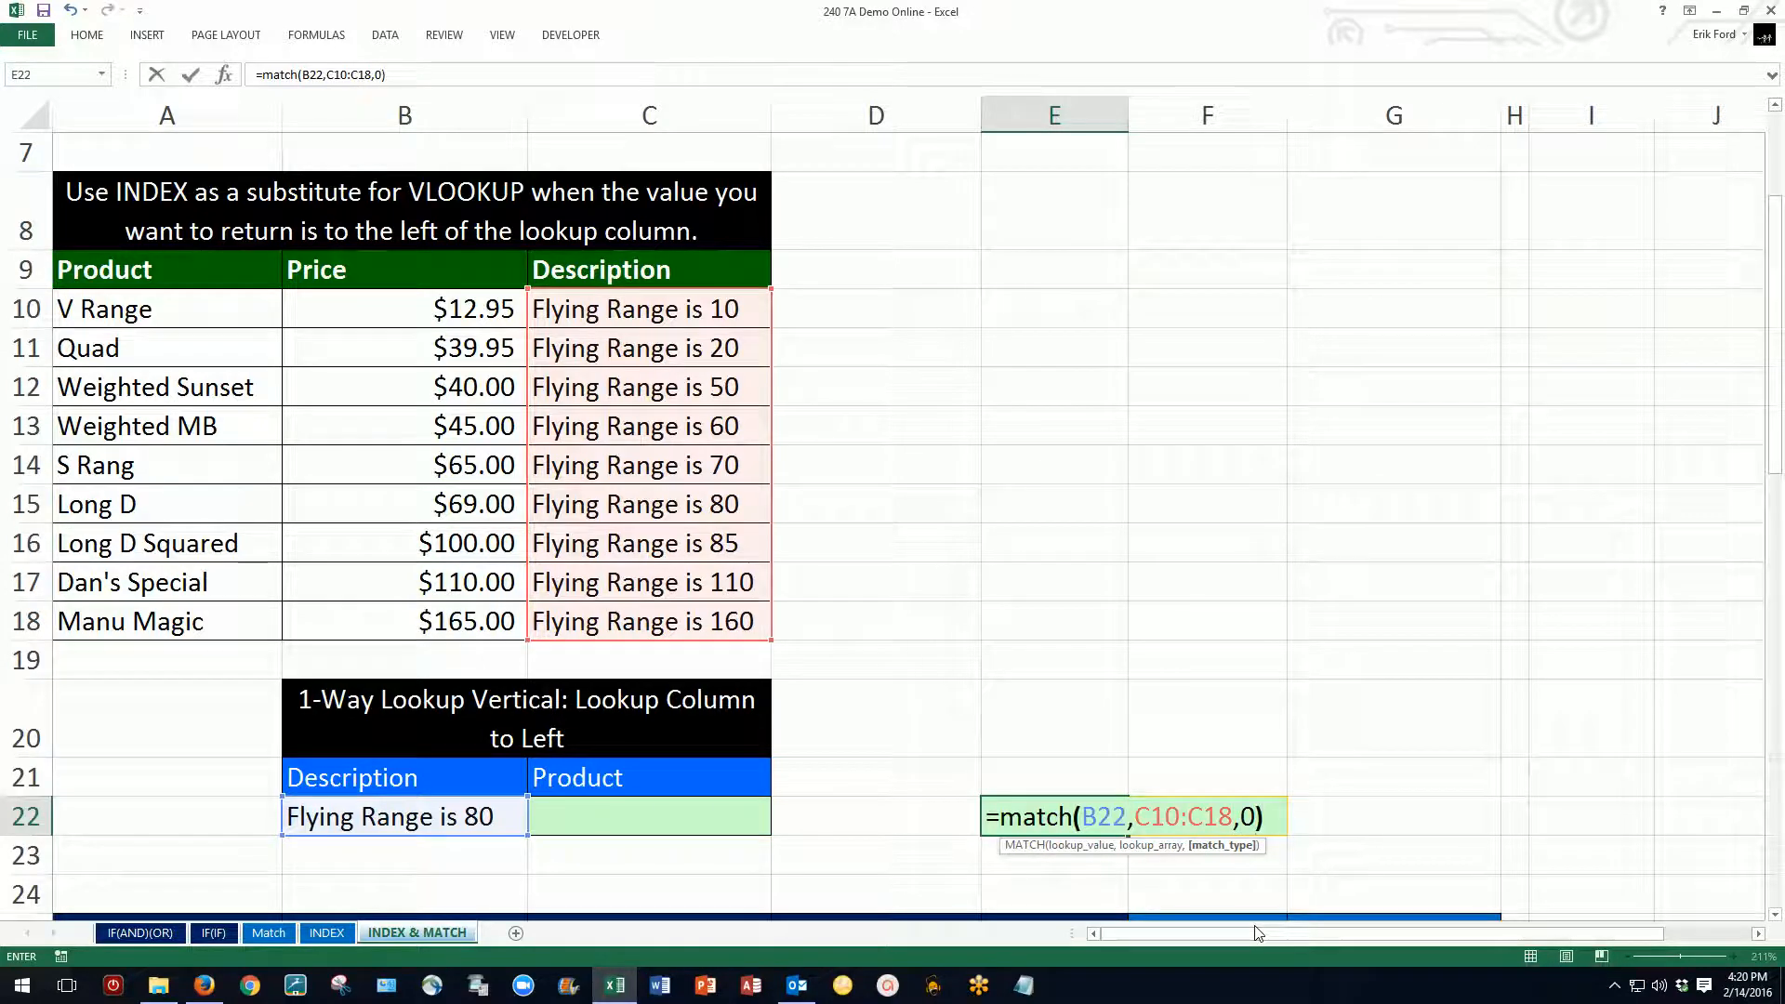
text())
key(ctrl+Return)
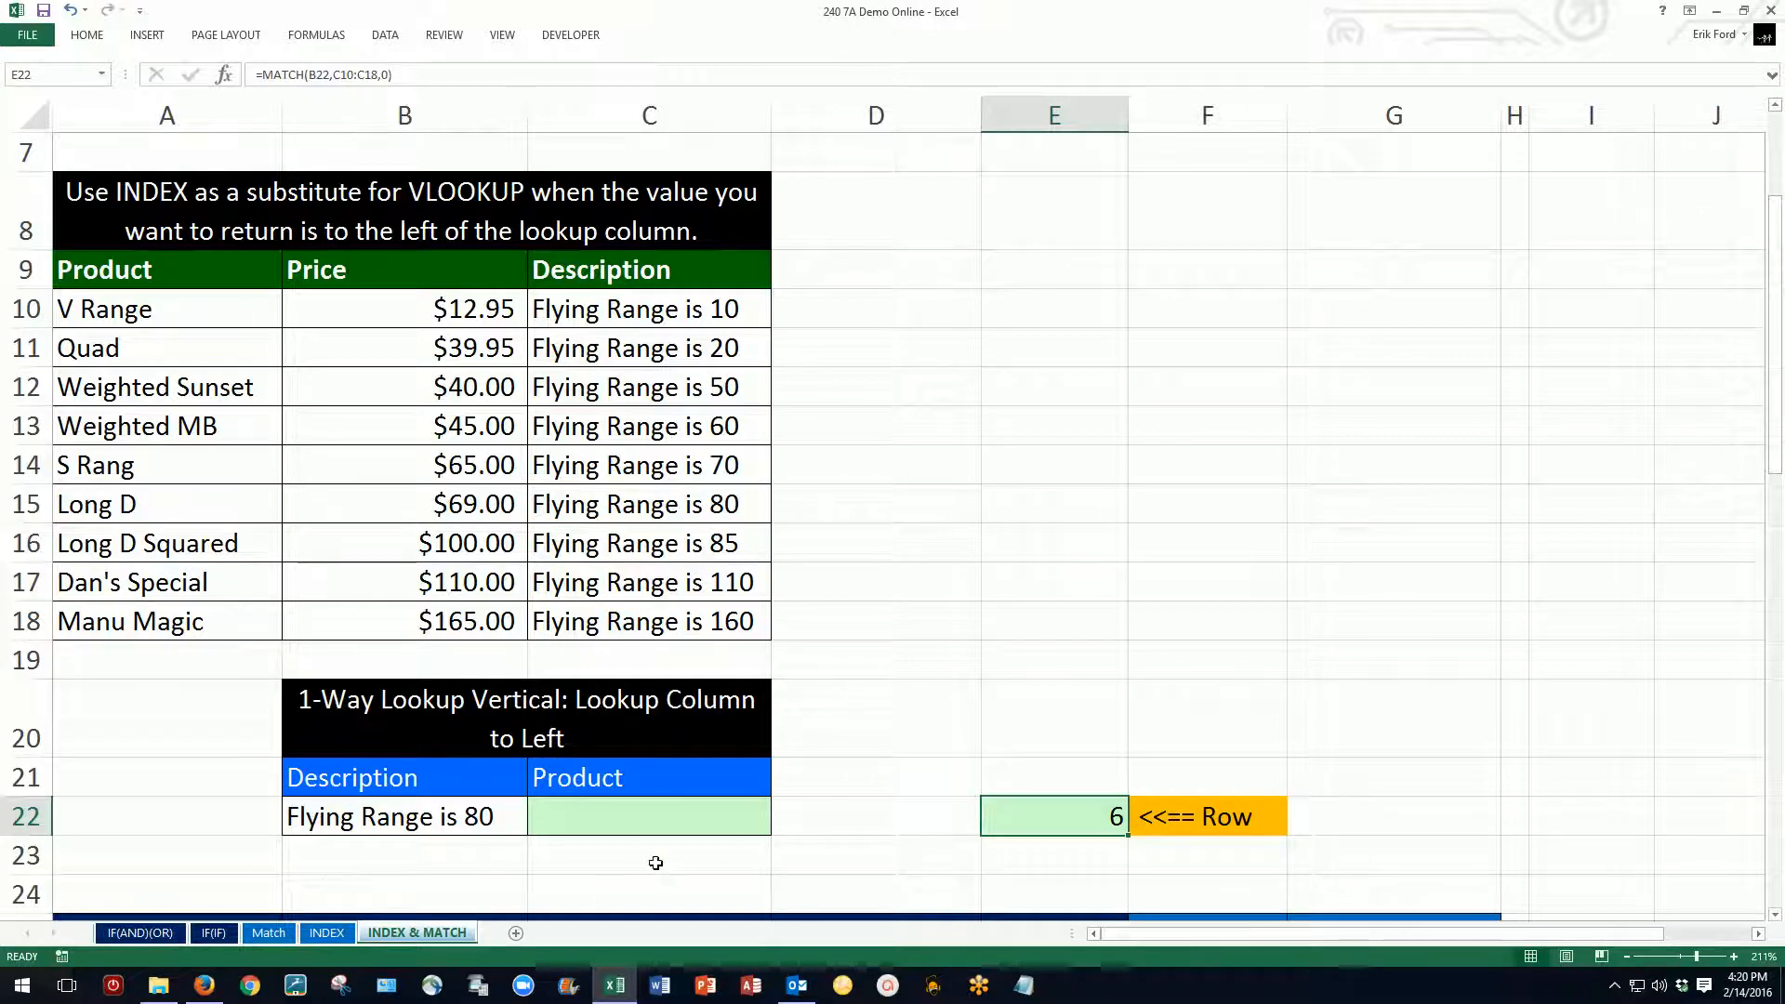
Step: Copy the MATCH function text from E22 without its equals sign and leave the cell's formula as it is
double_click(1071, 813)
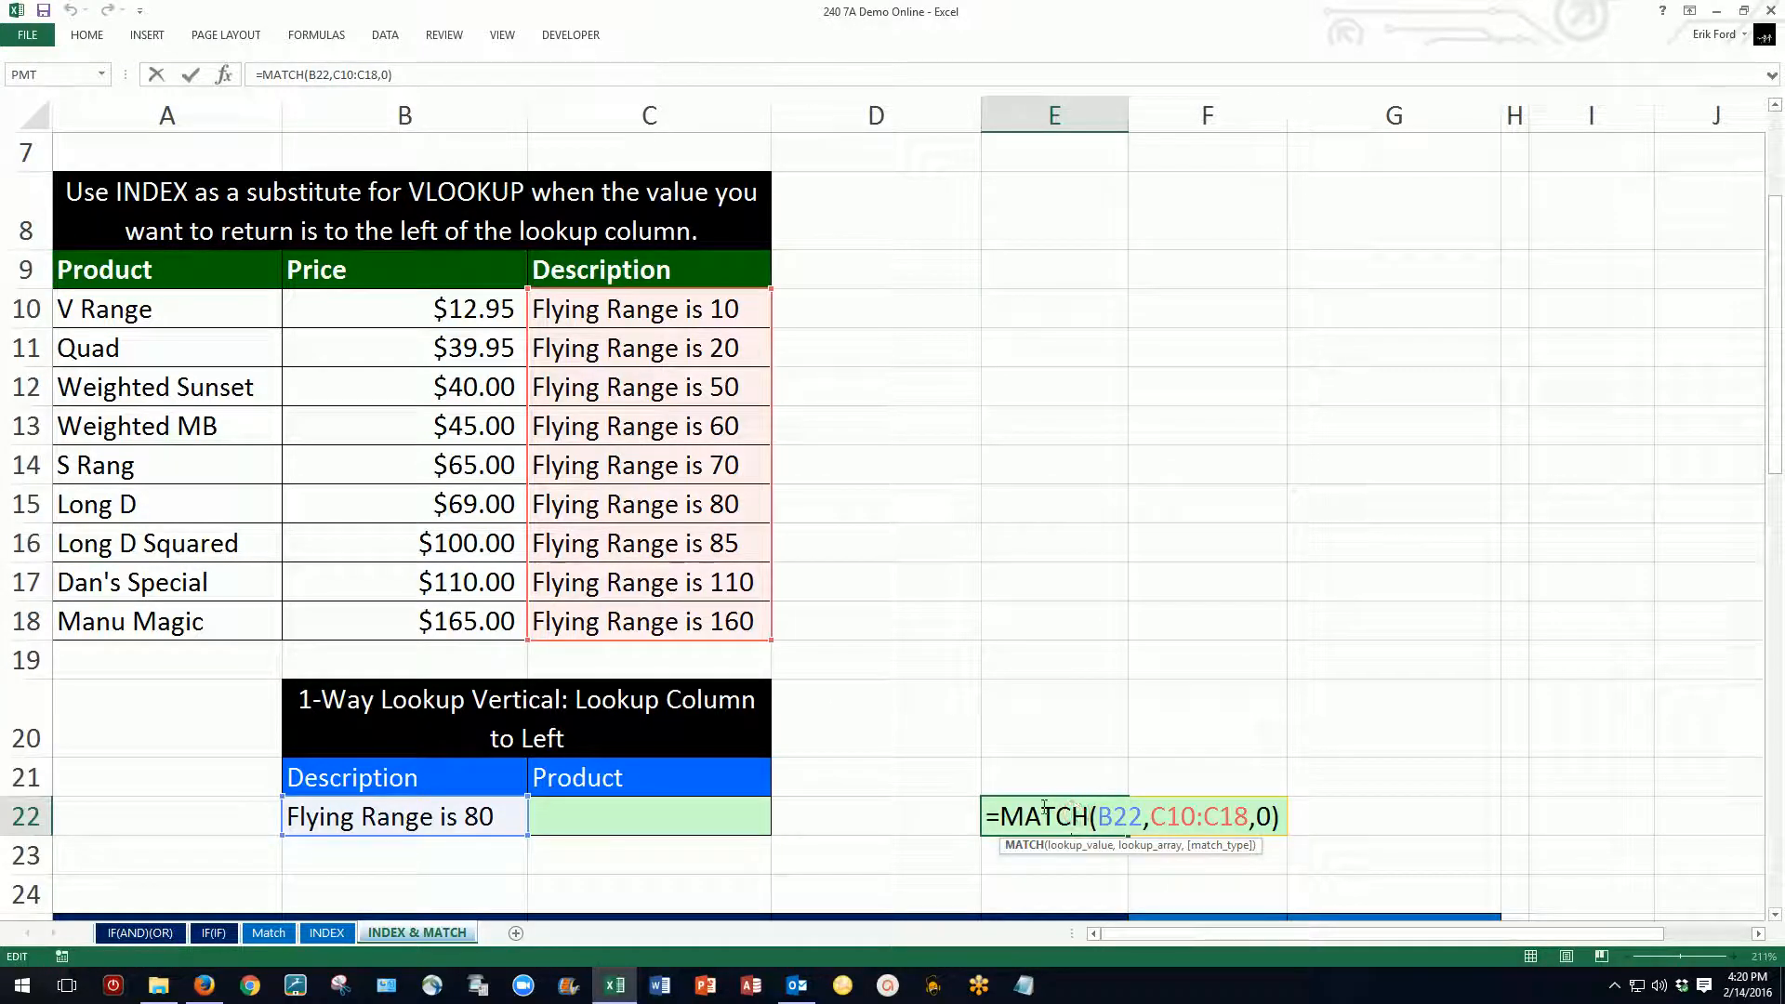
drag(1004, 815, 1298, 822)
key(ctrl+c)
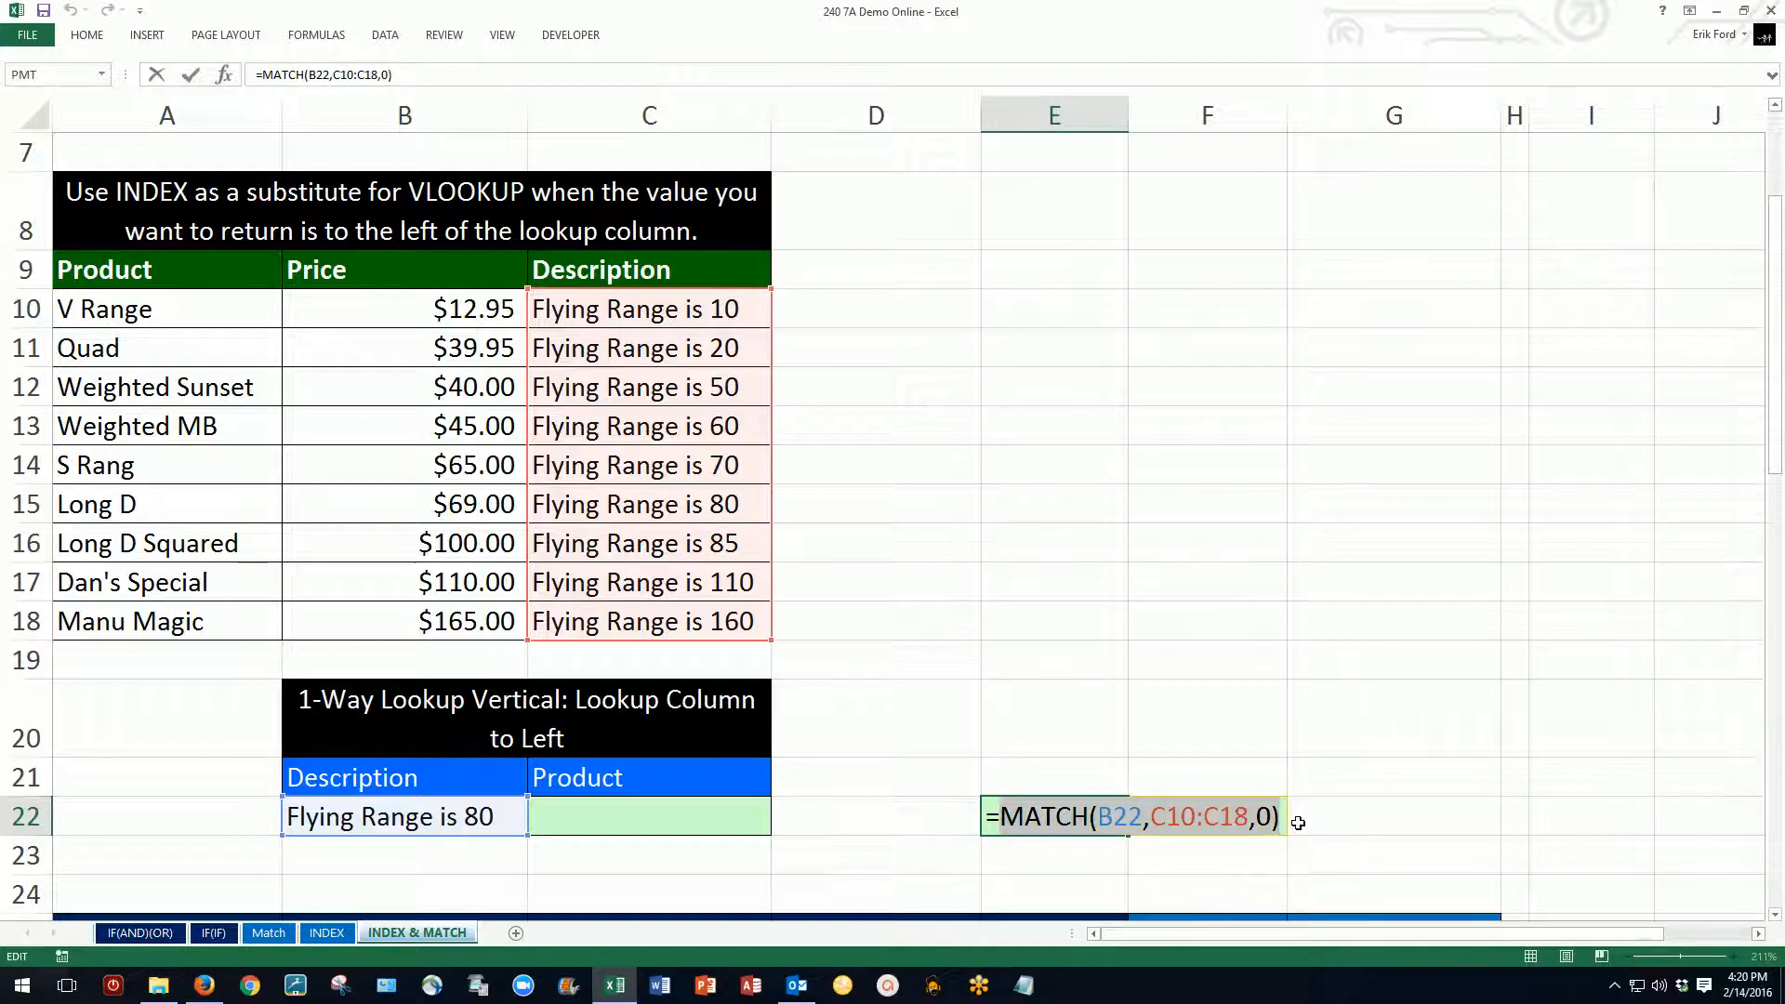
key(Escape)
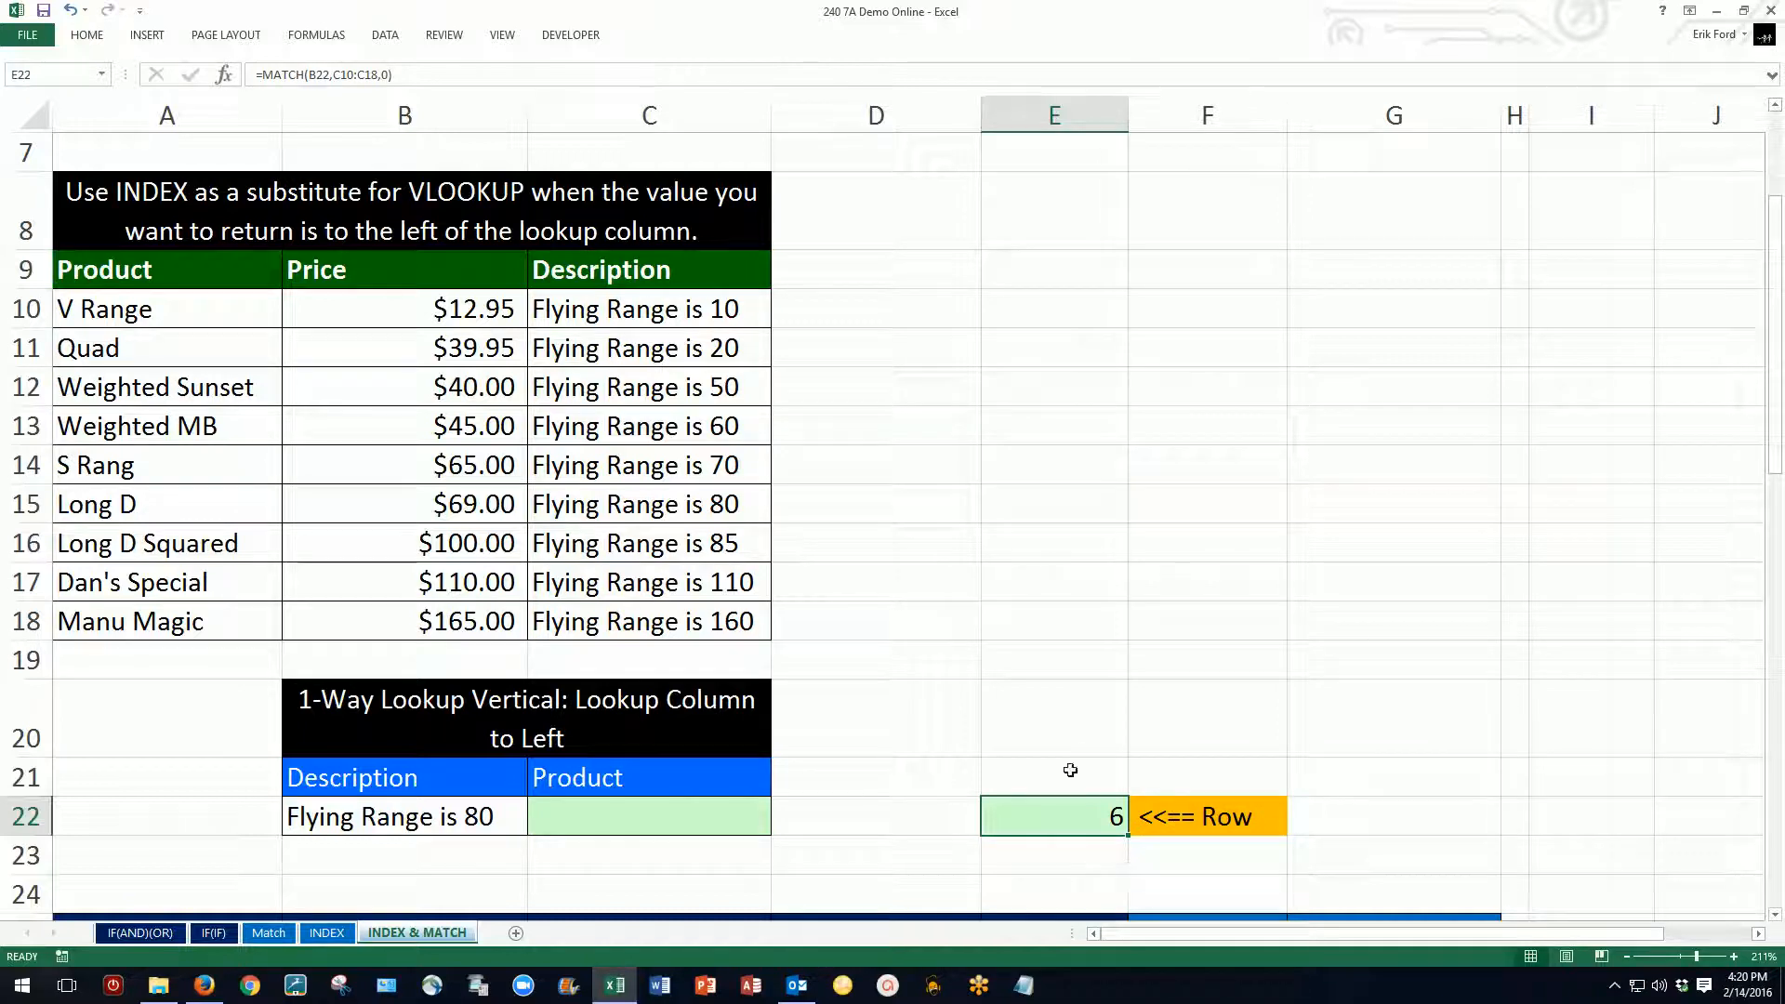
Step: Enter =INDEX(A10:A18,MATCH(B22,C10:C18,0)) in C22 to return the product for the description, and right-align the cell
click(653, 828)
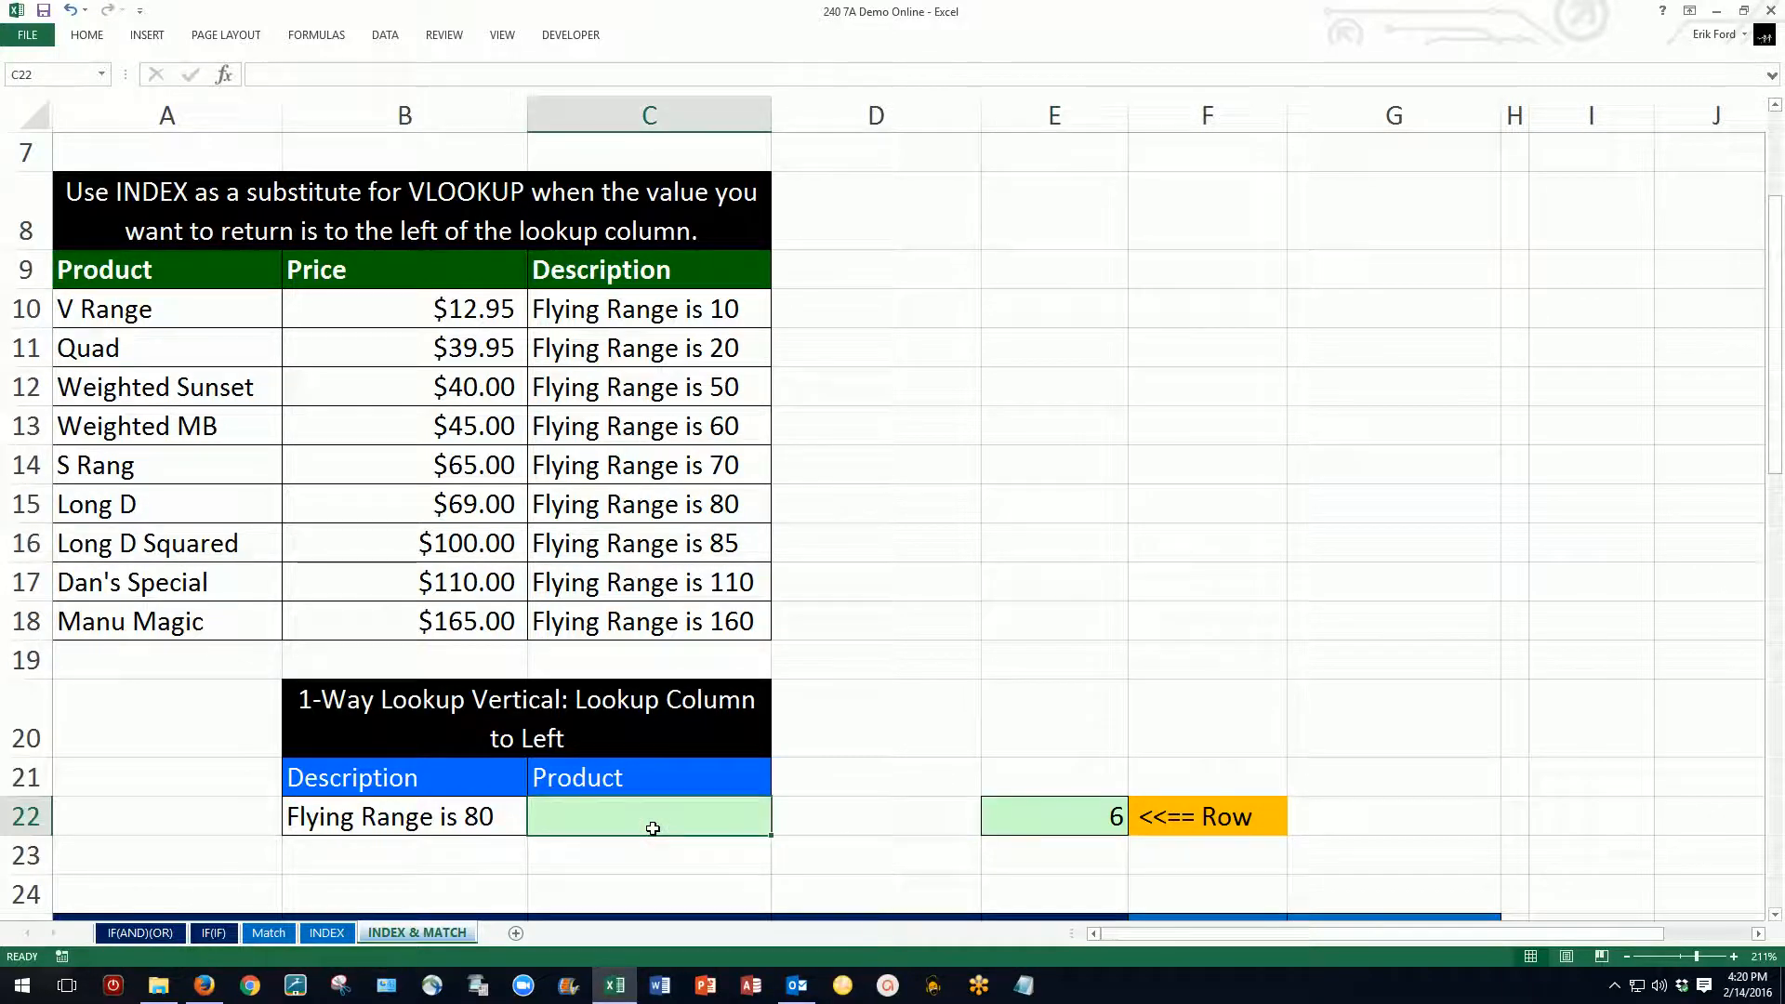
text(=inde)
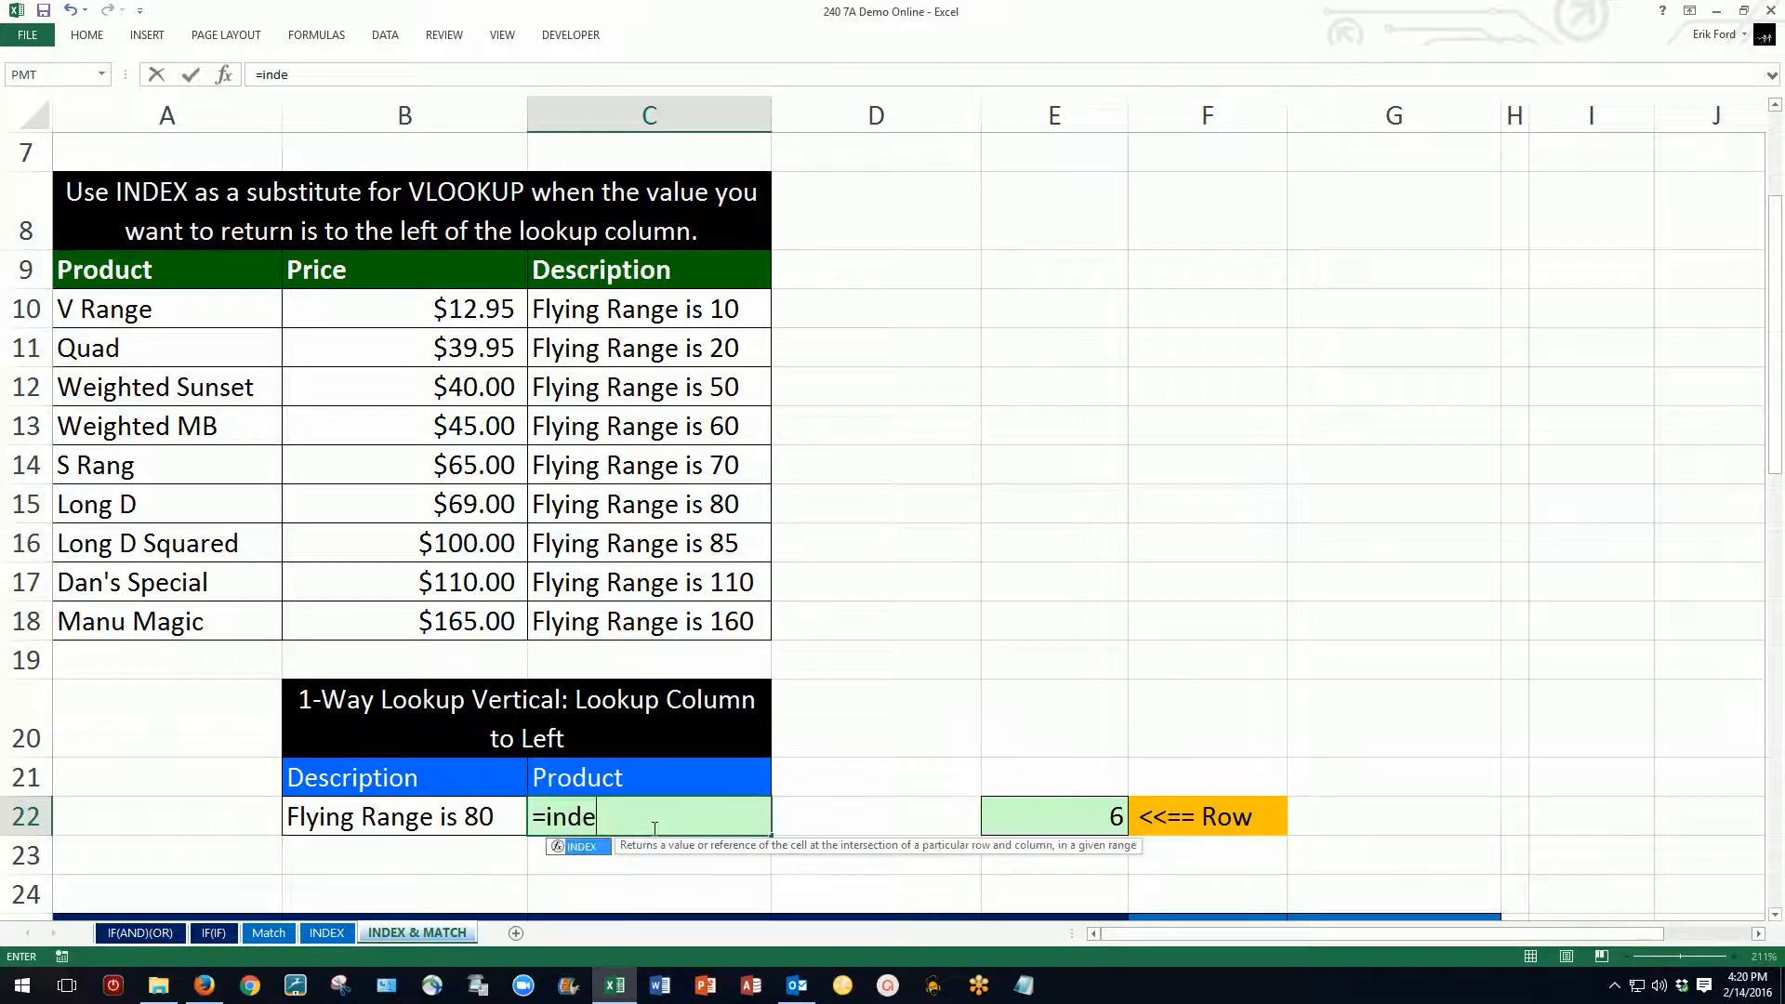
text(x()
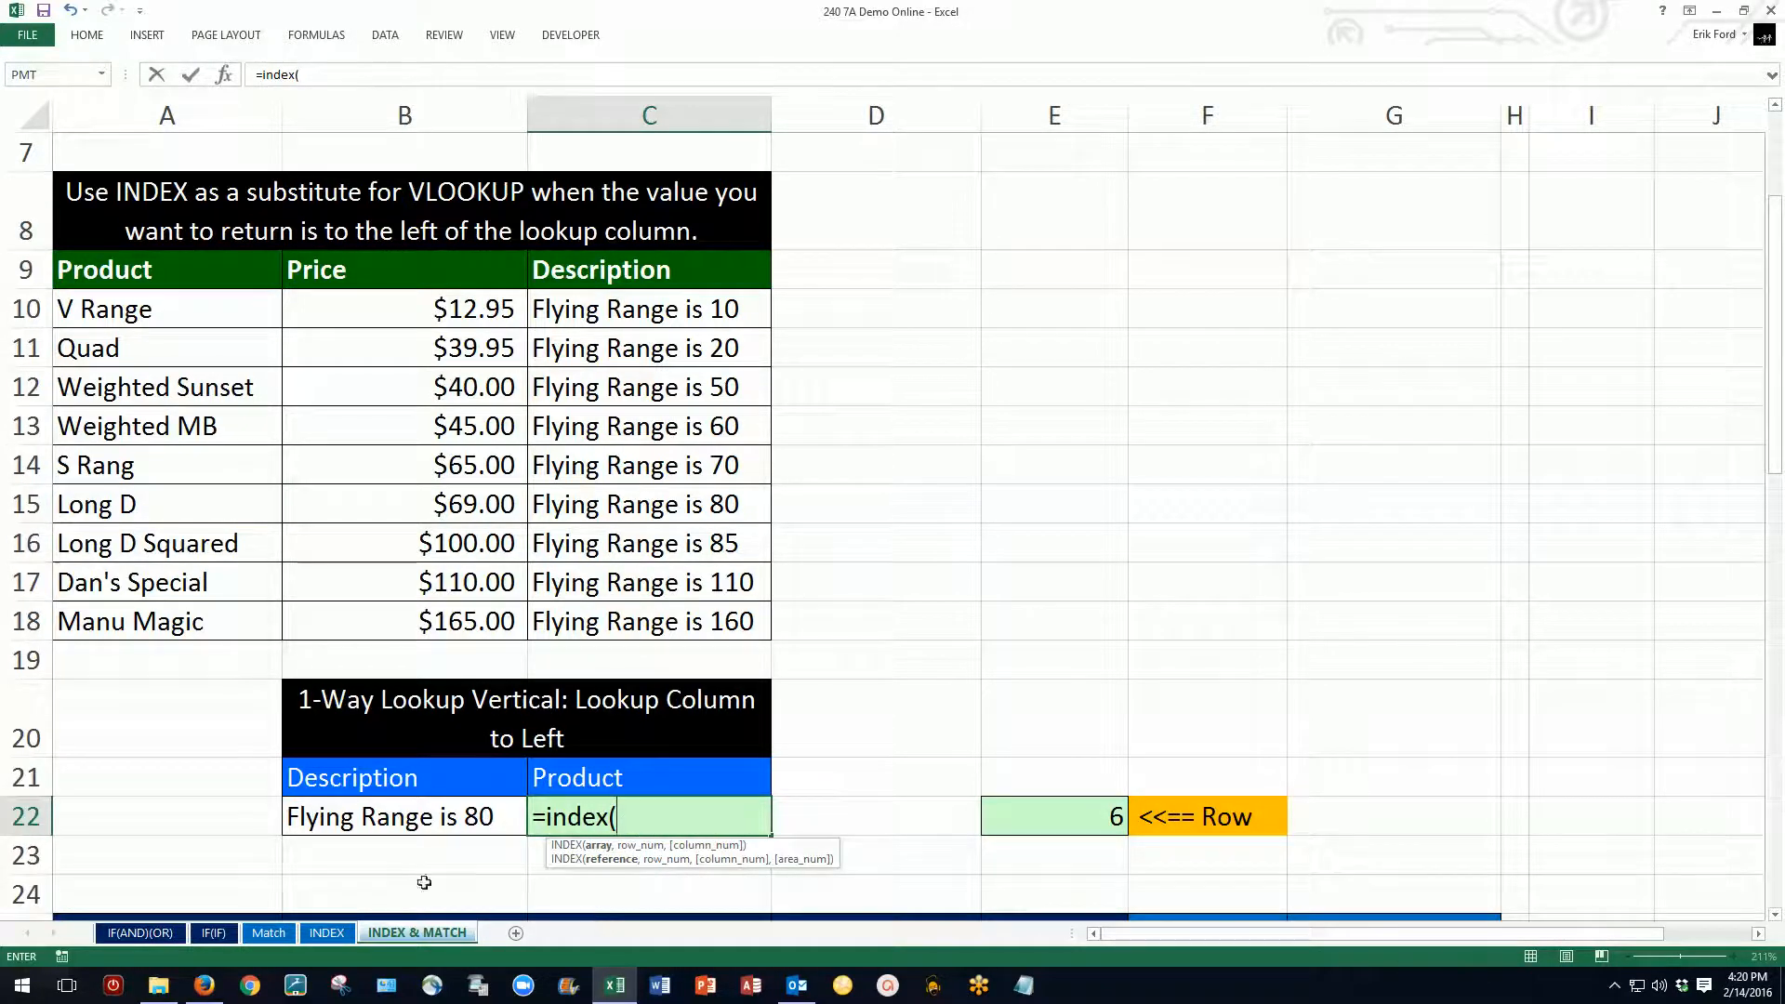
drag(149, 310, 154, 628)
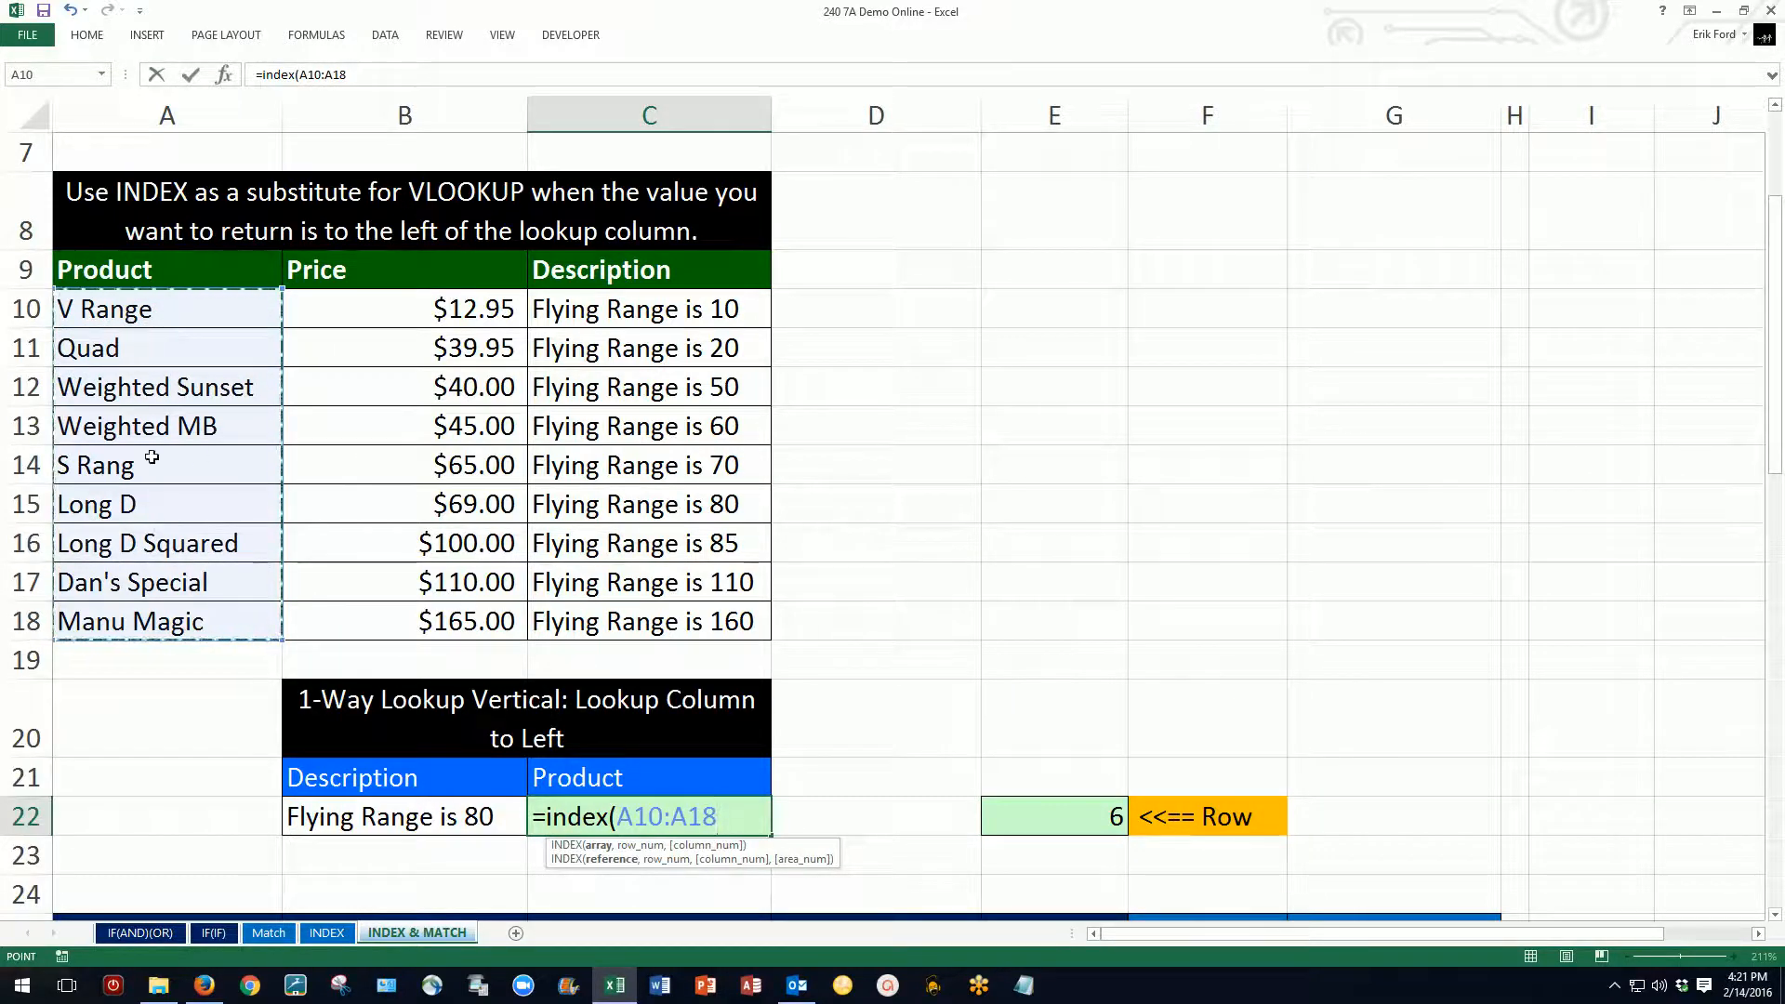
text(,)
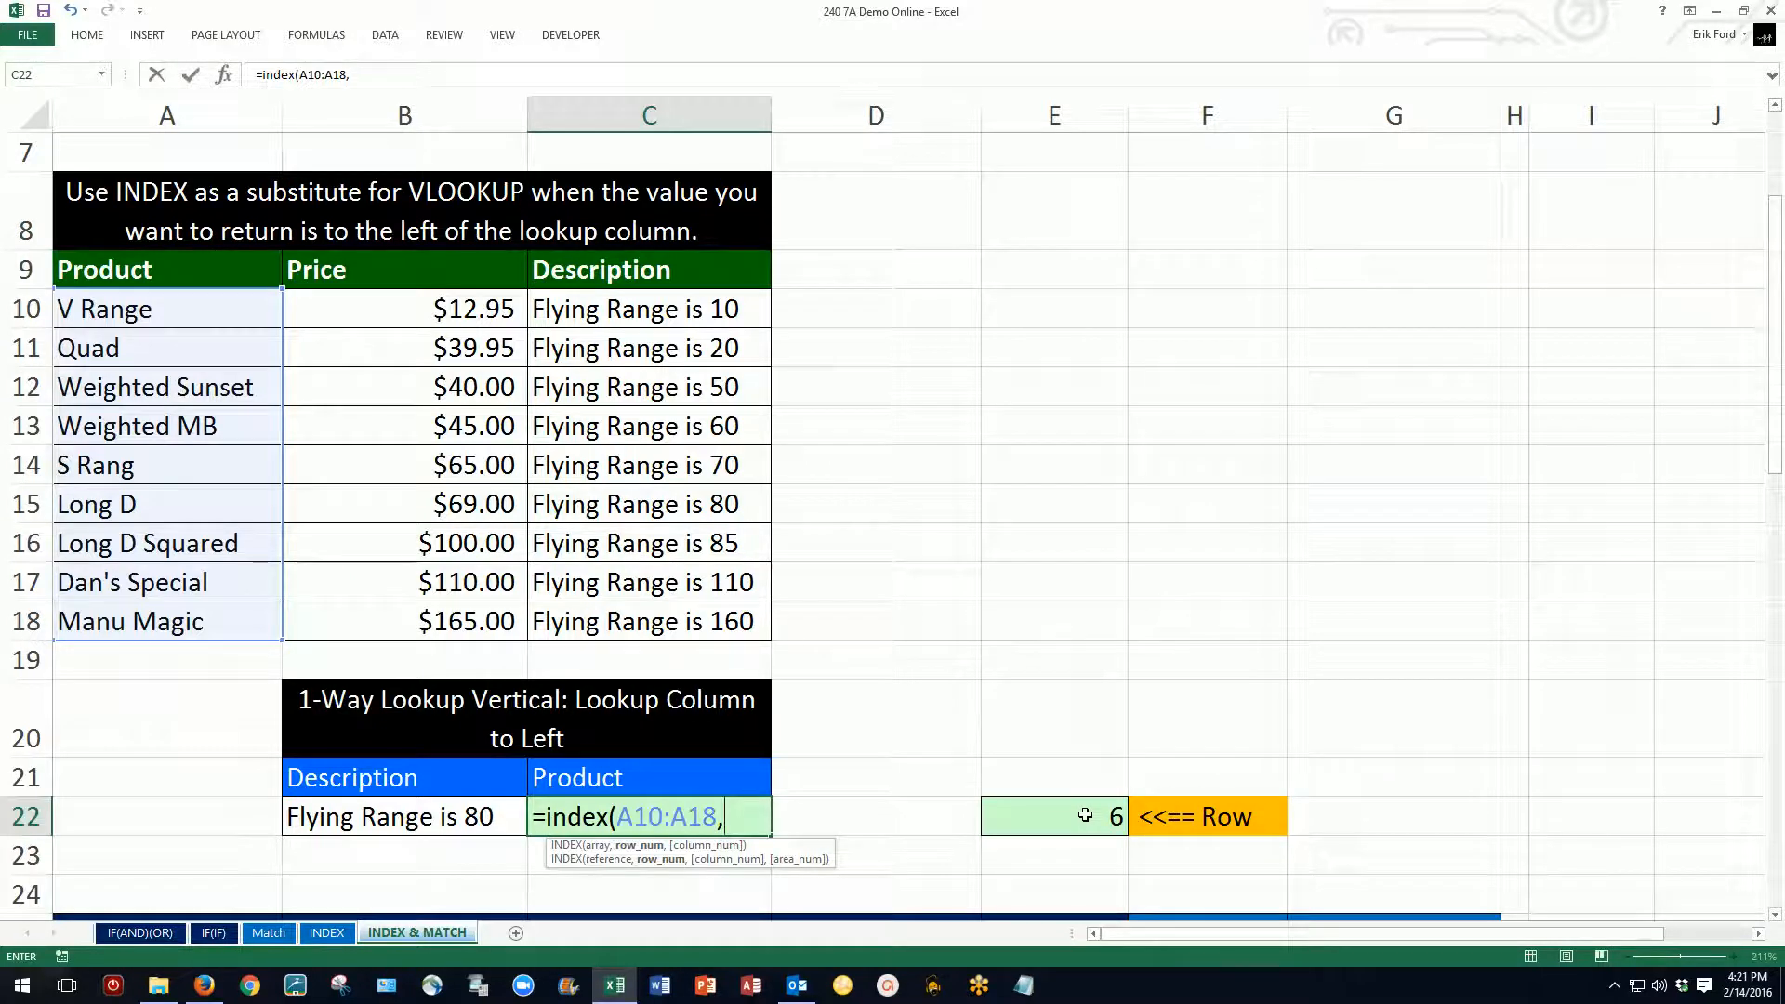
key(ctrl+v)
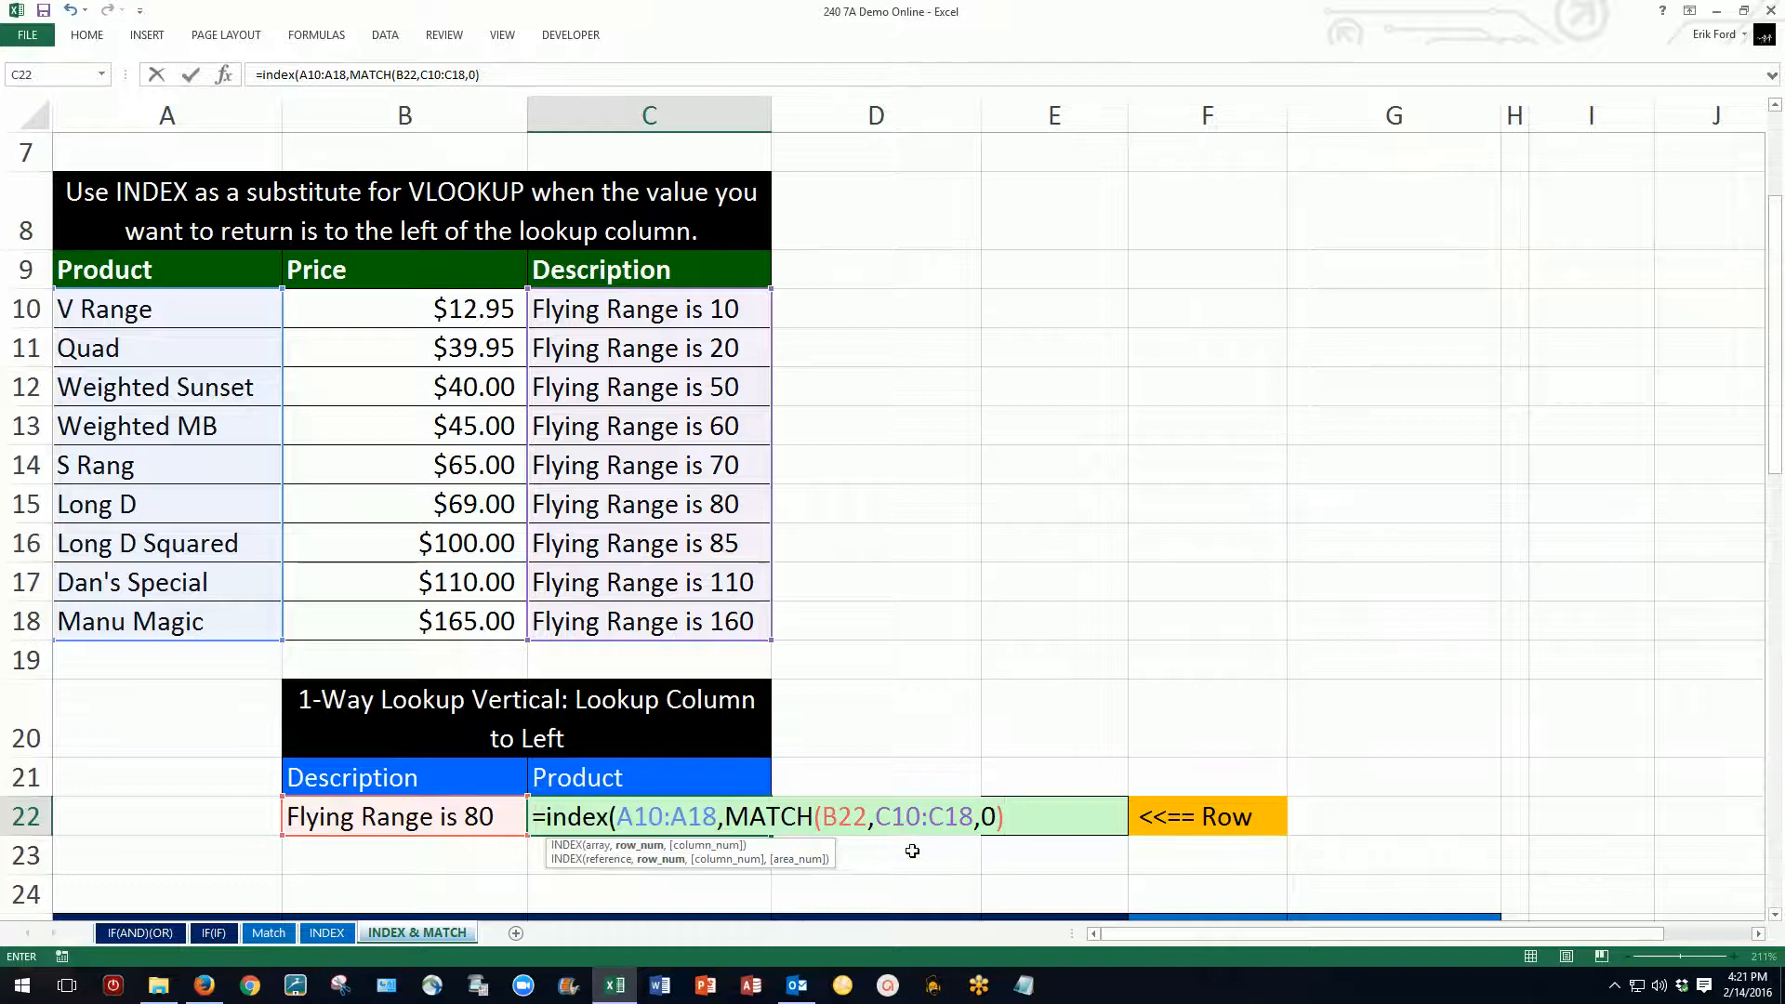
text(,)
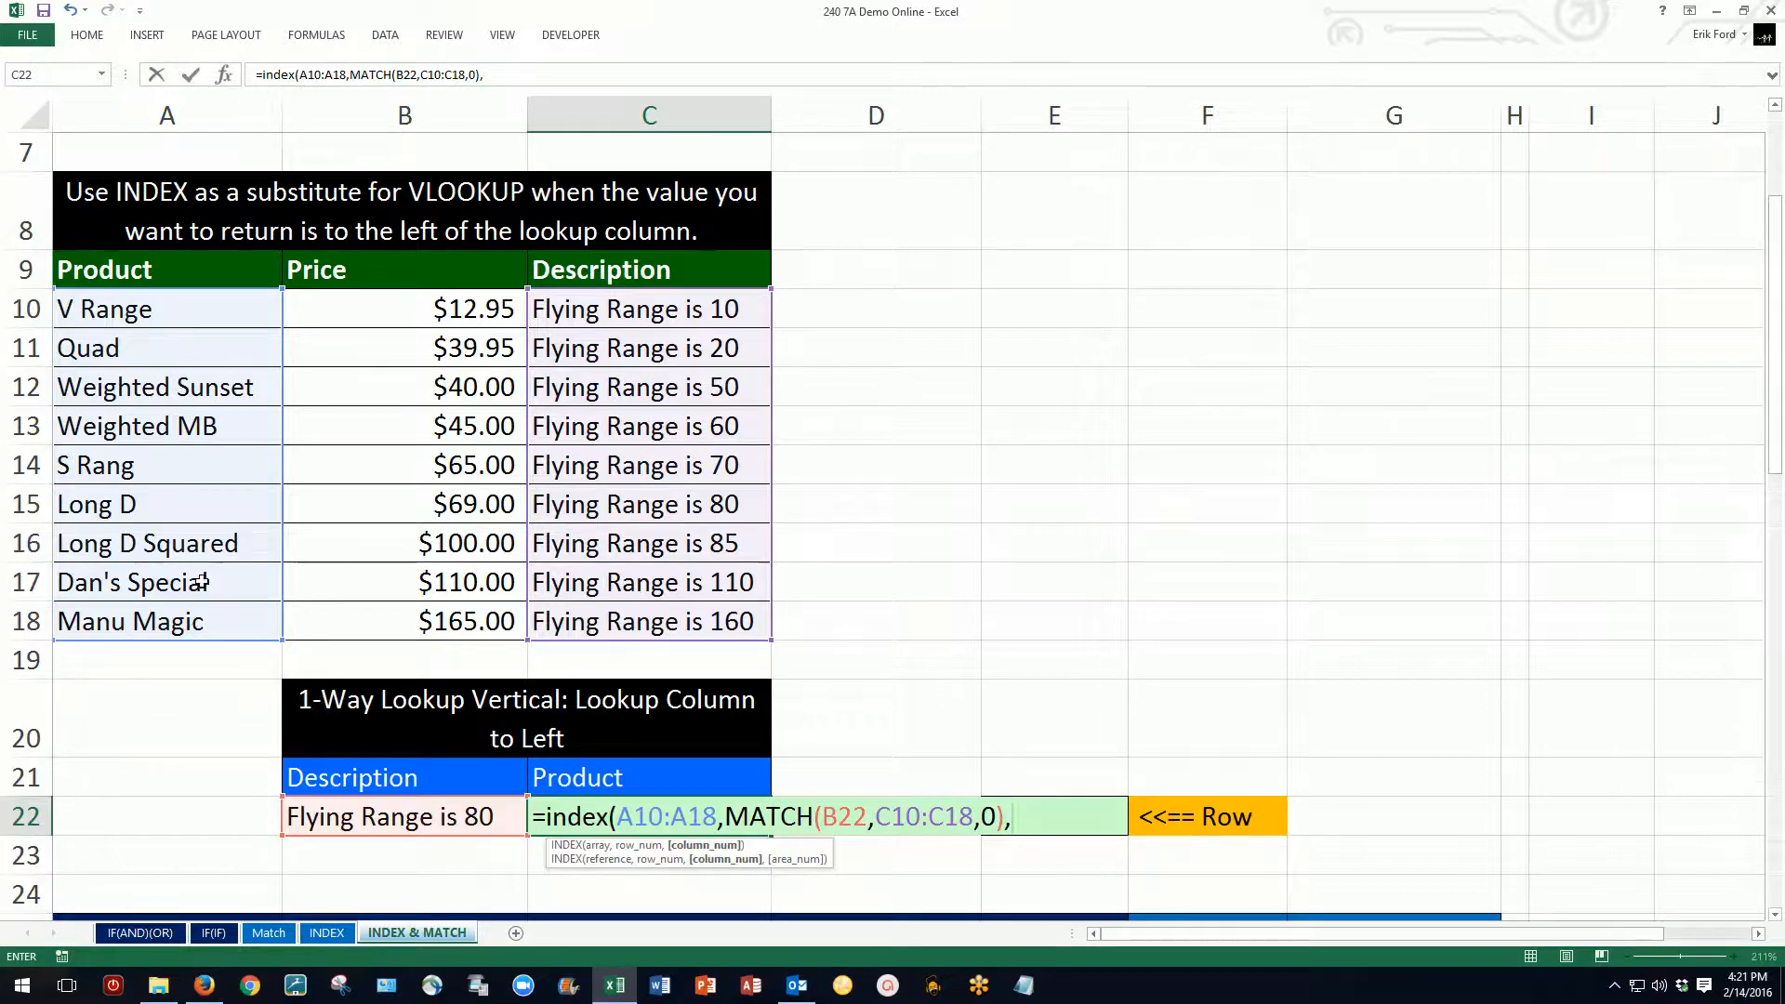
key(BackSpace)
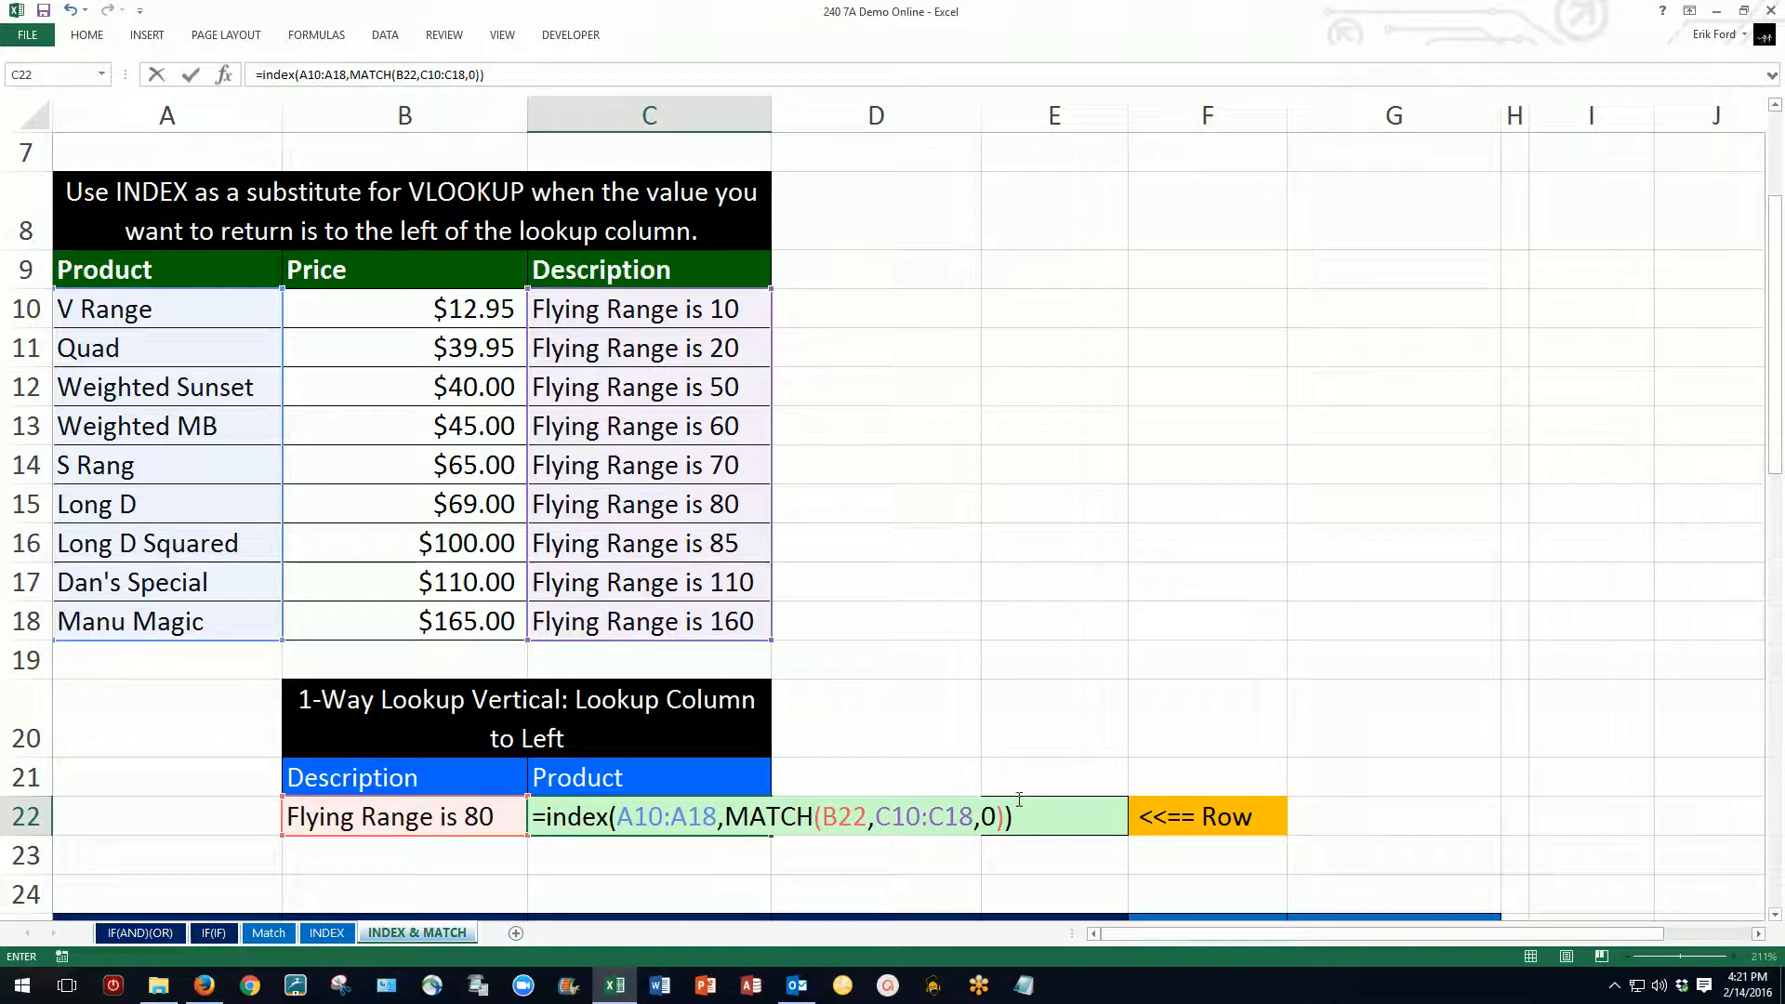
key(ctrl+Return)
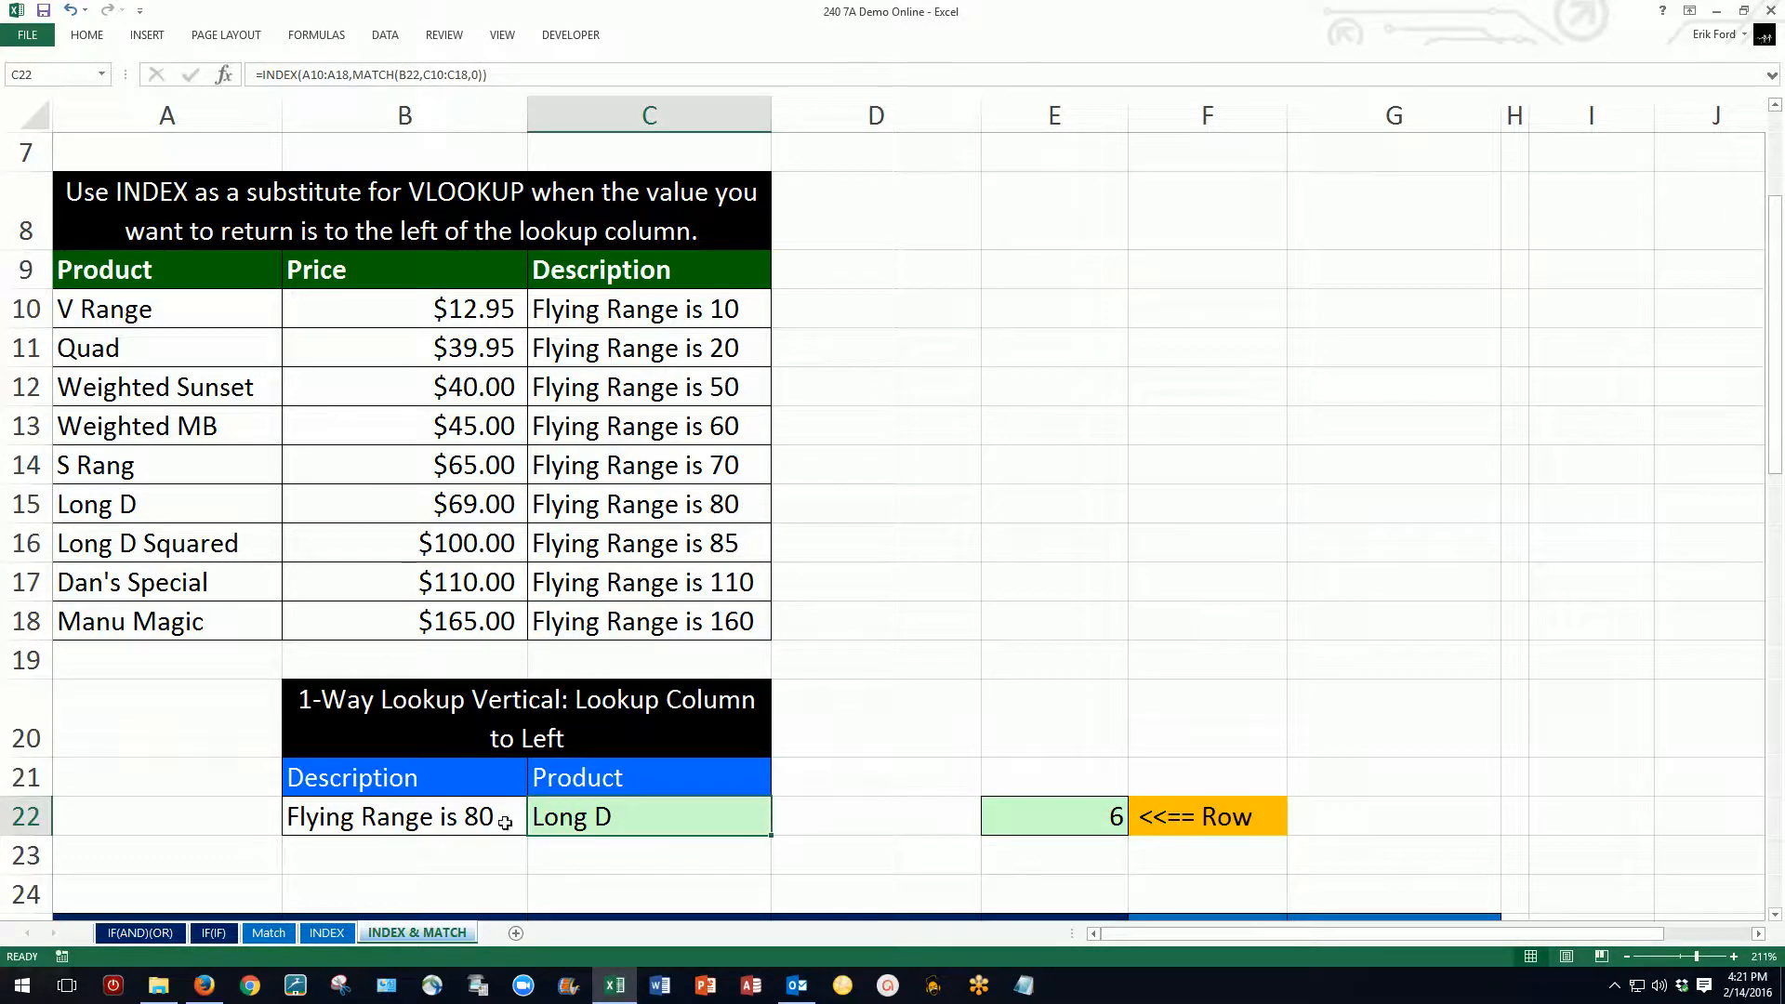
click(86, 37)
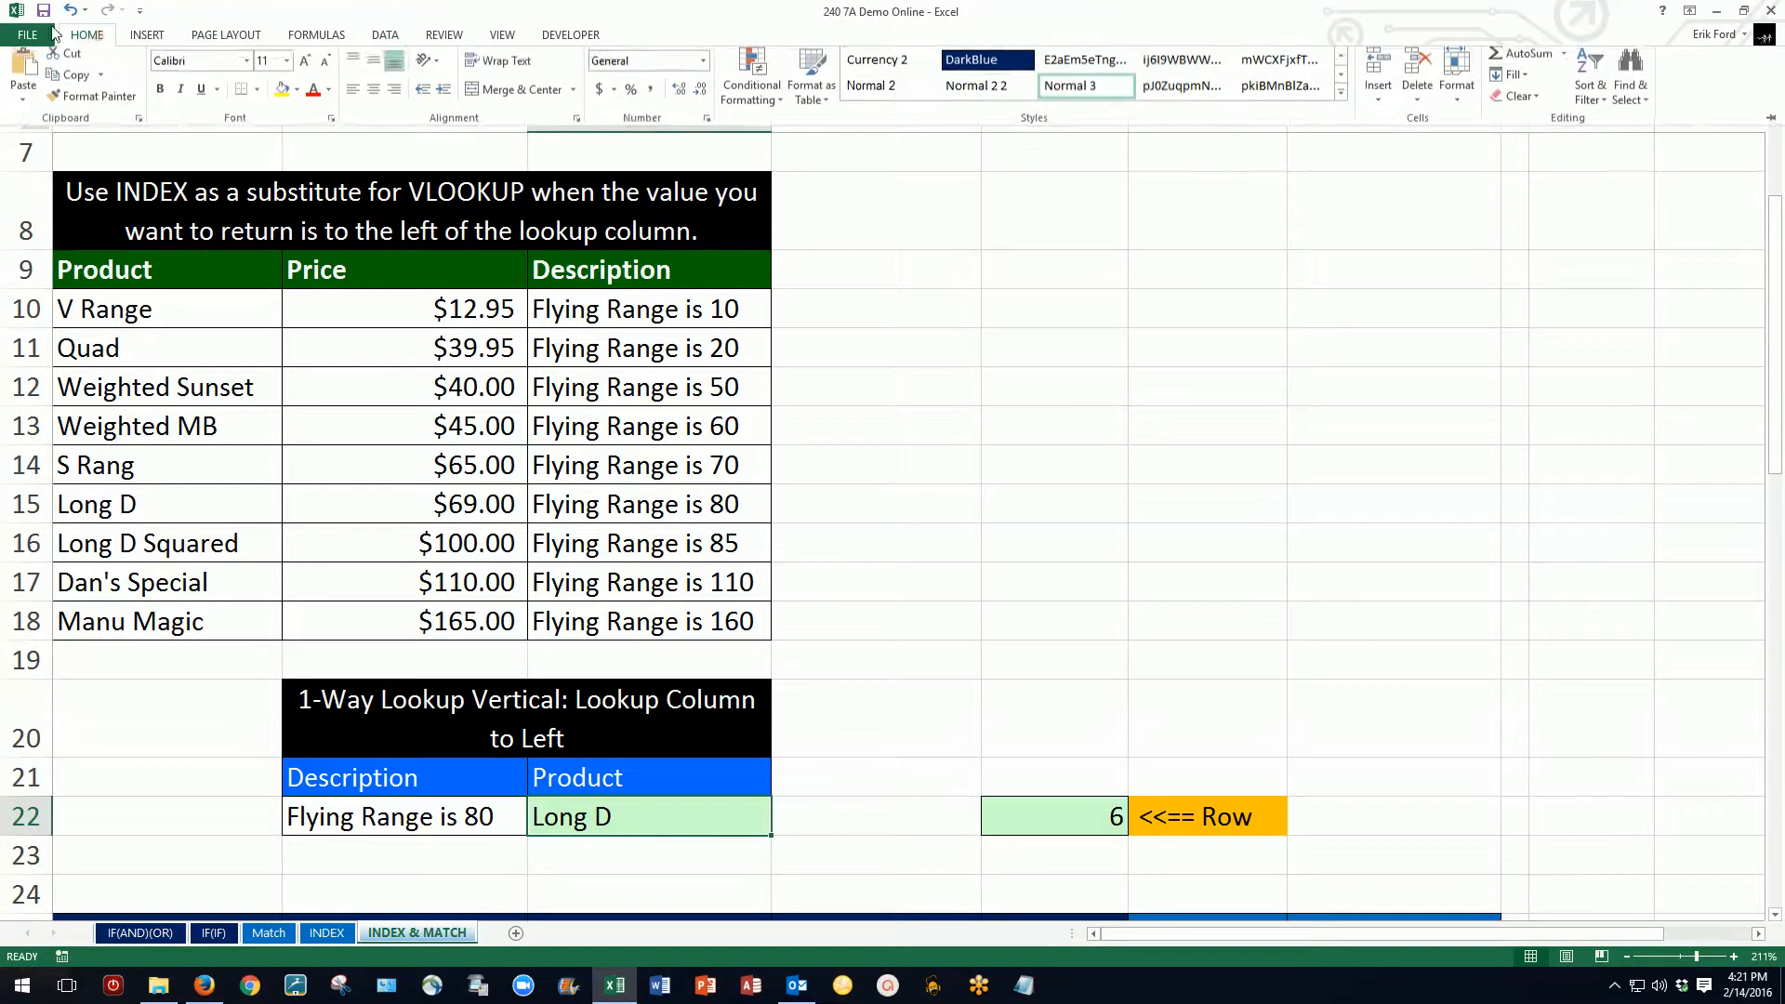
click(394, 96)
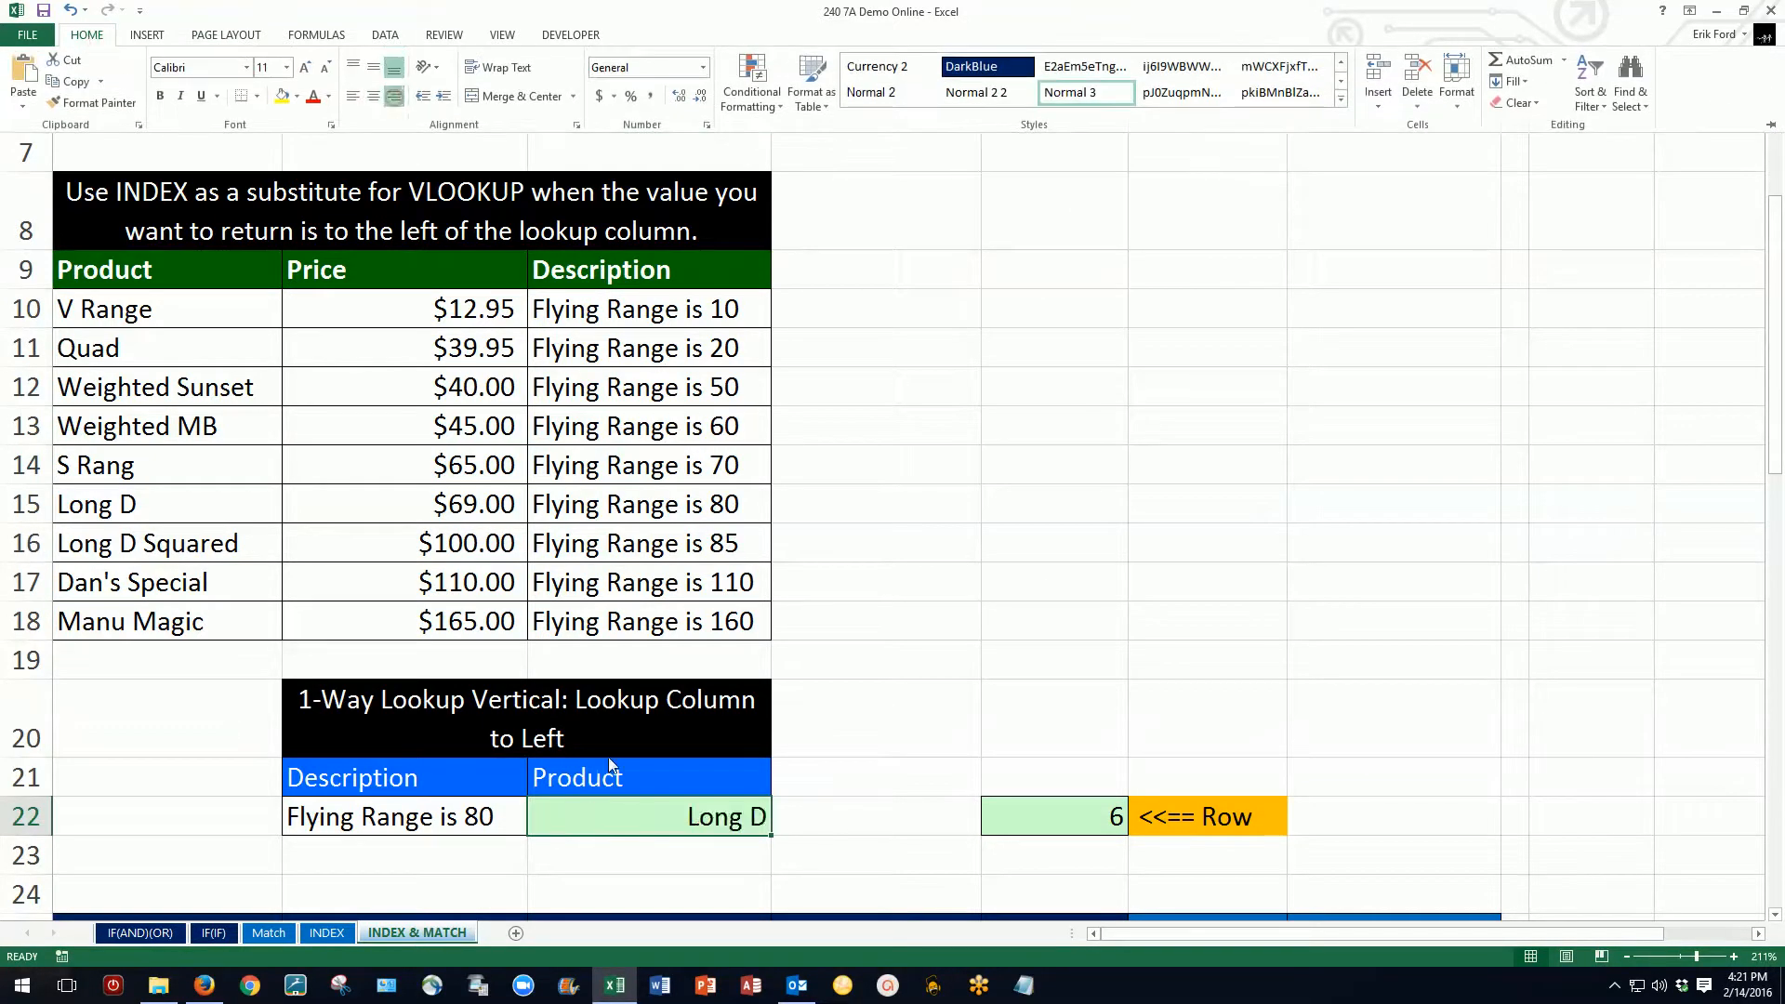
Step: Test the lookup by choosing Flying Range is 160, Flying Range is 50 and back to Flying Range is 80 as the description in B22
click(470, 824)
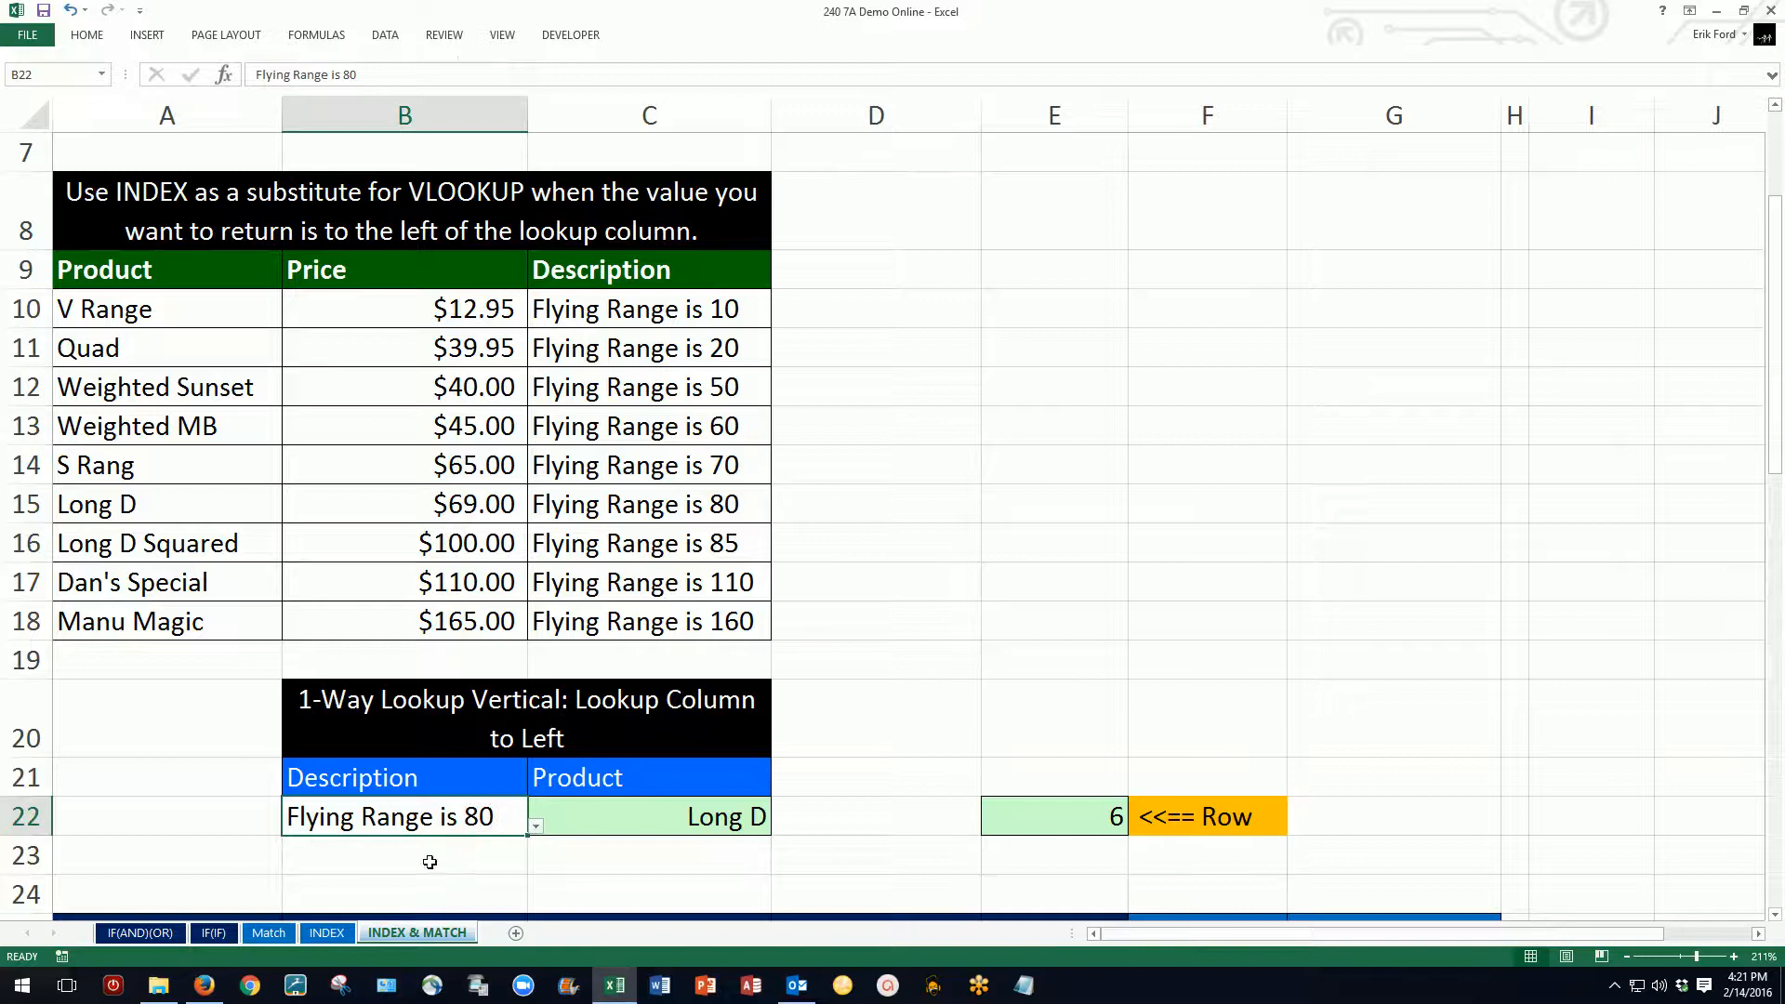
click(535, 832)
click(383, 792)
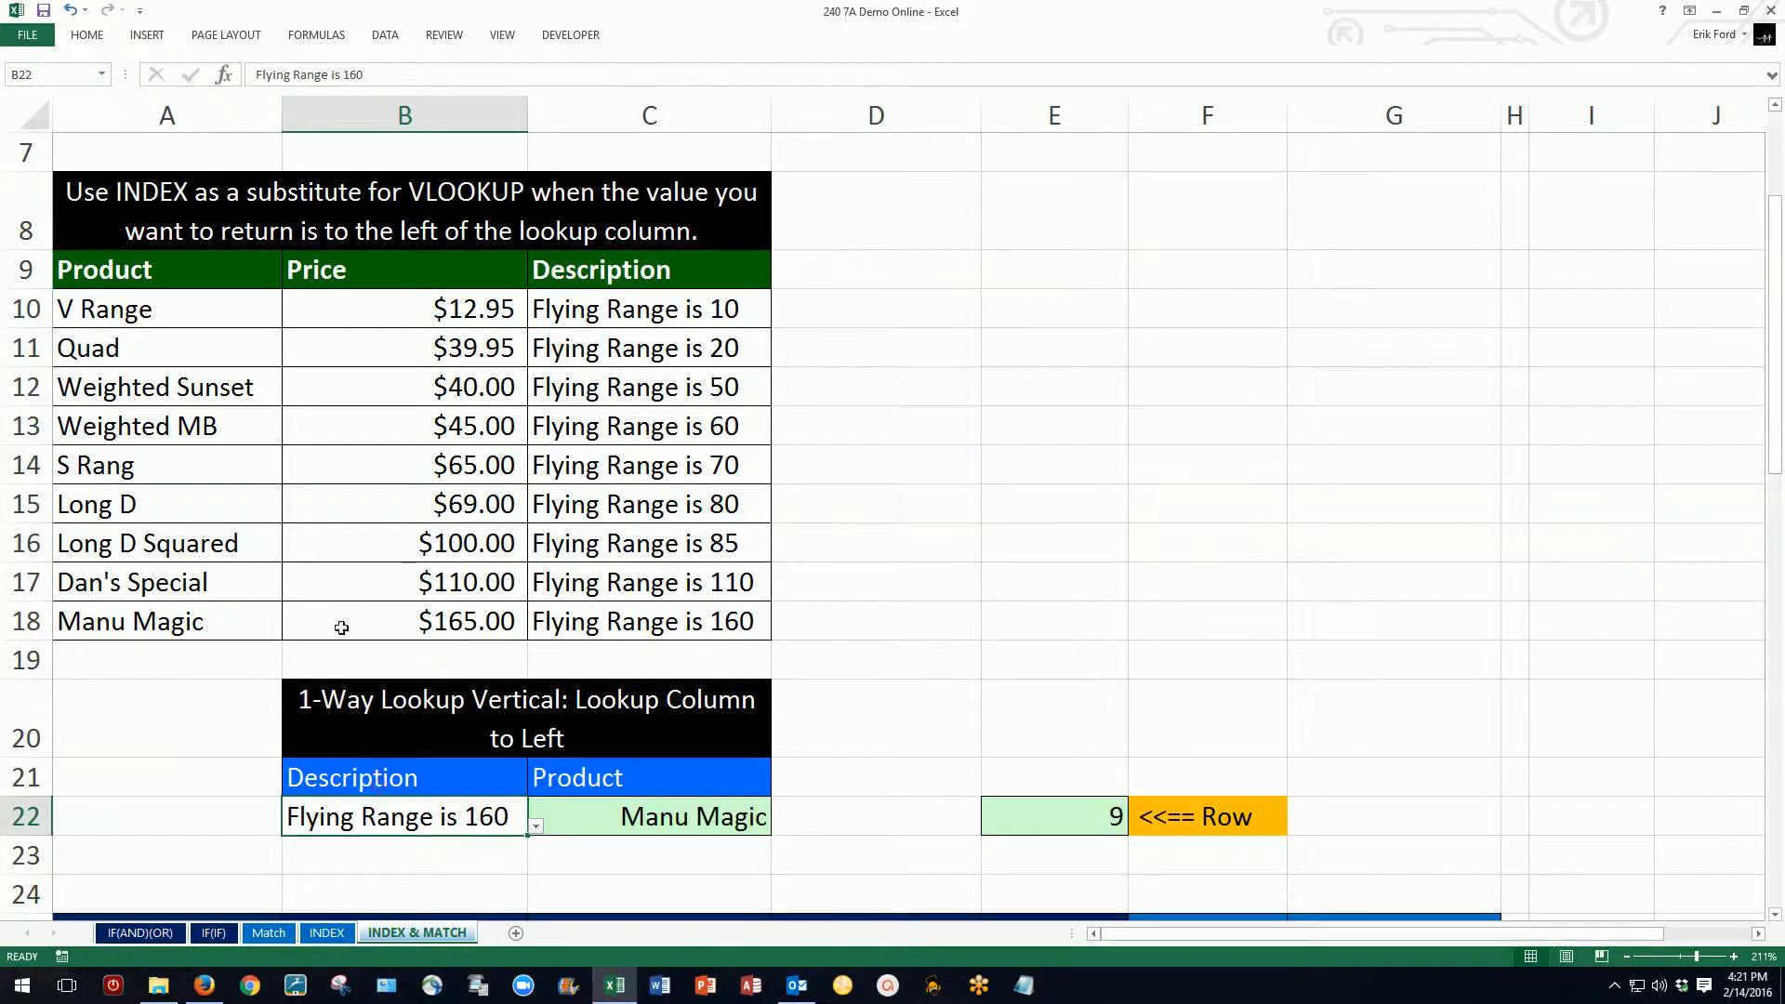
click(536, 826)
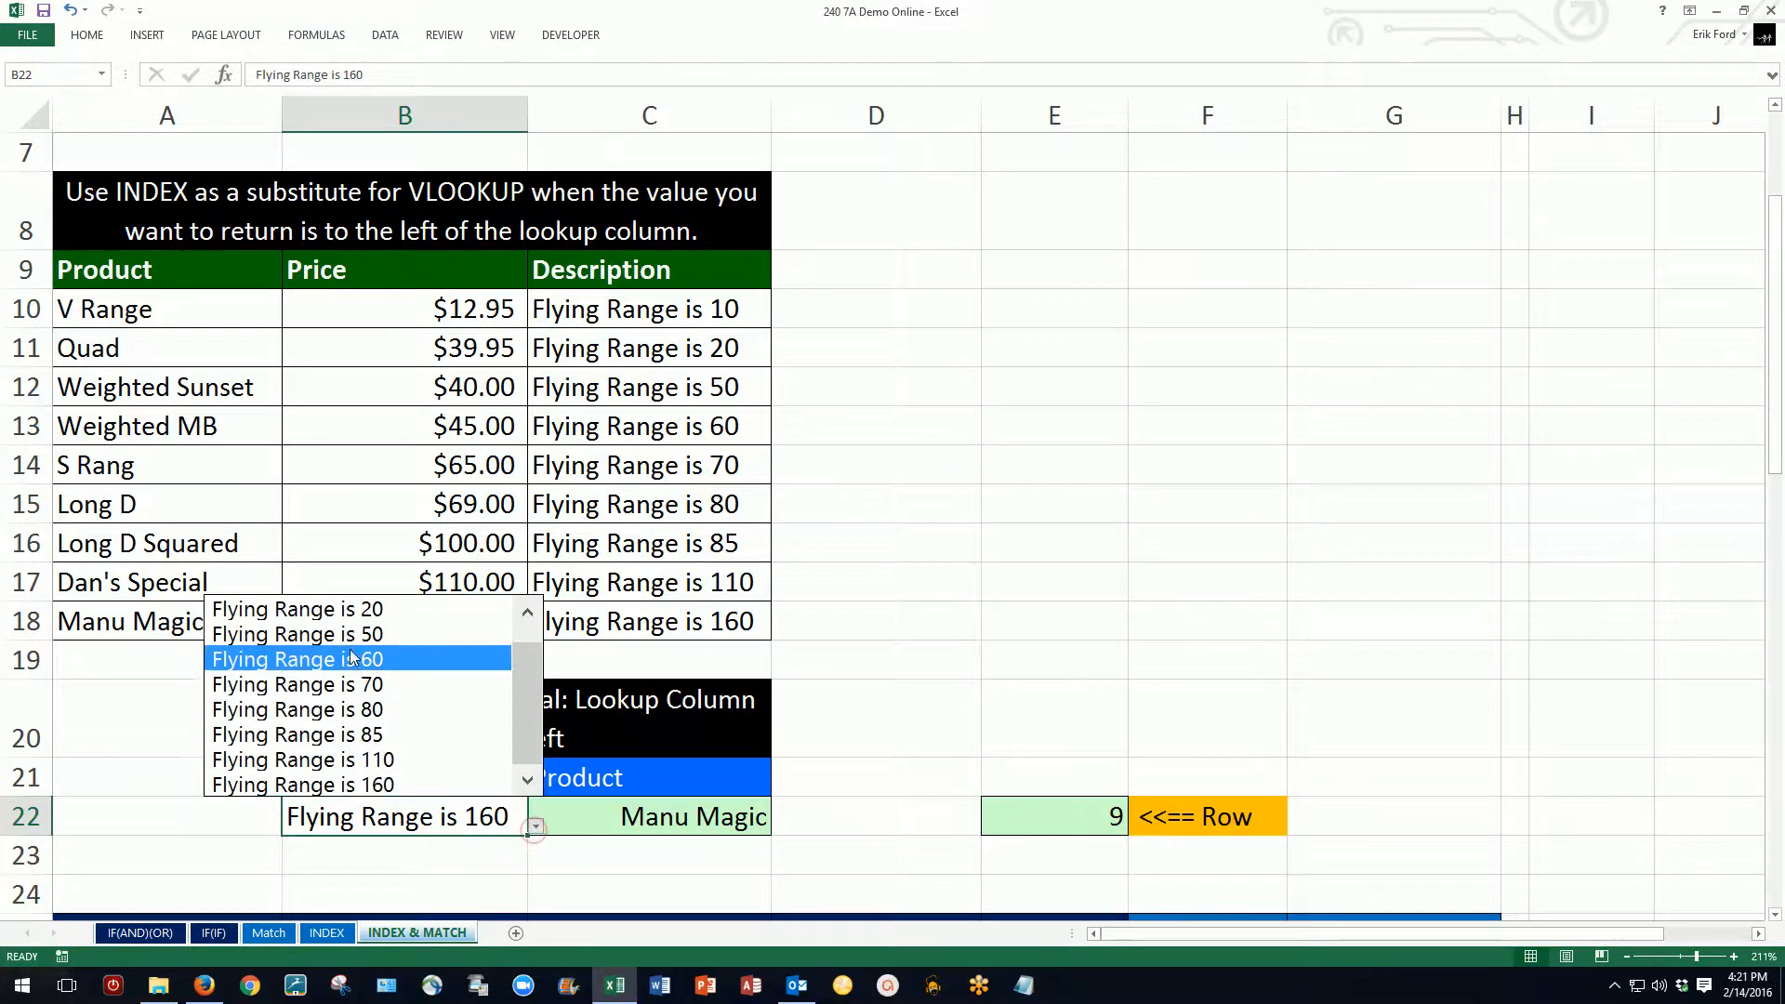
click(351, 634)
click(536, 829)
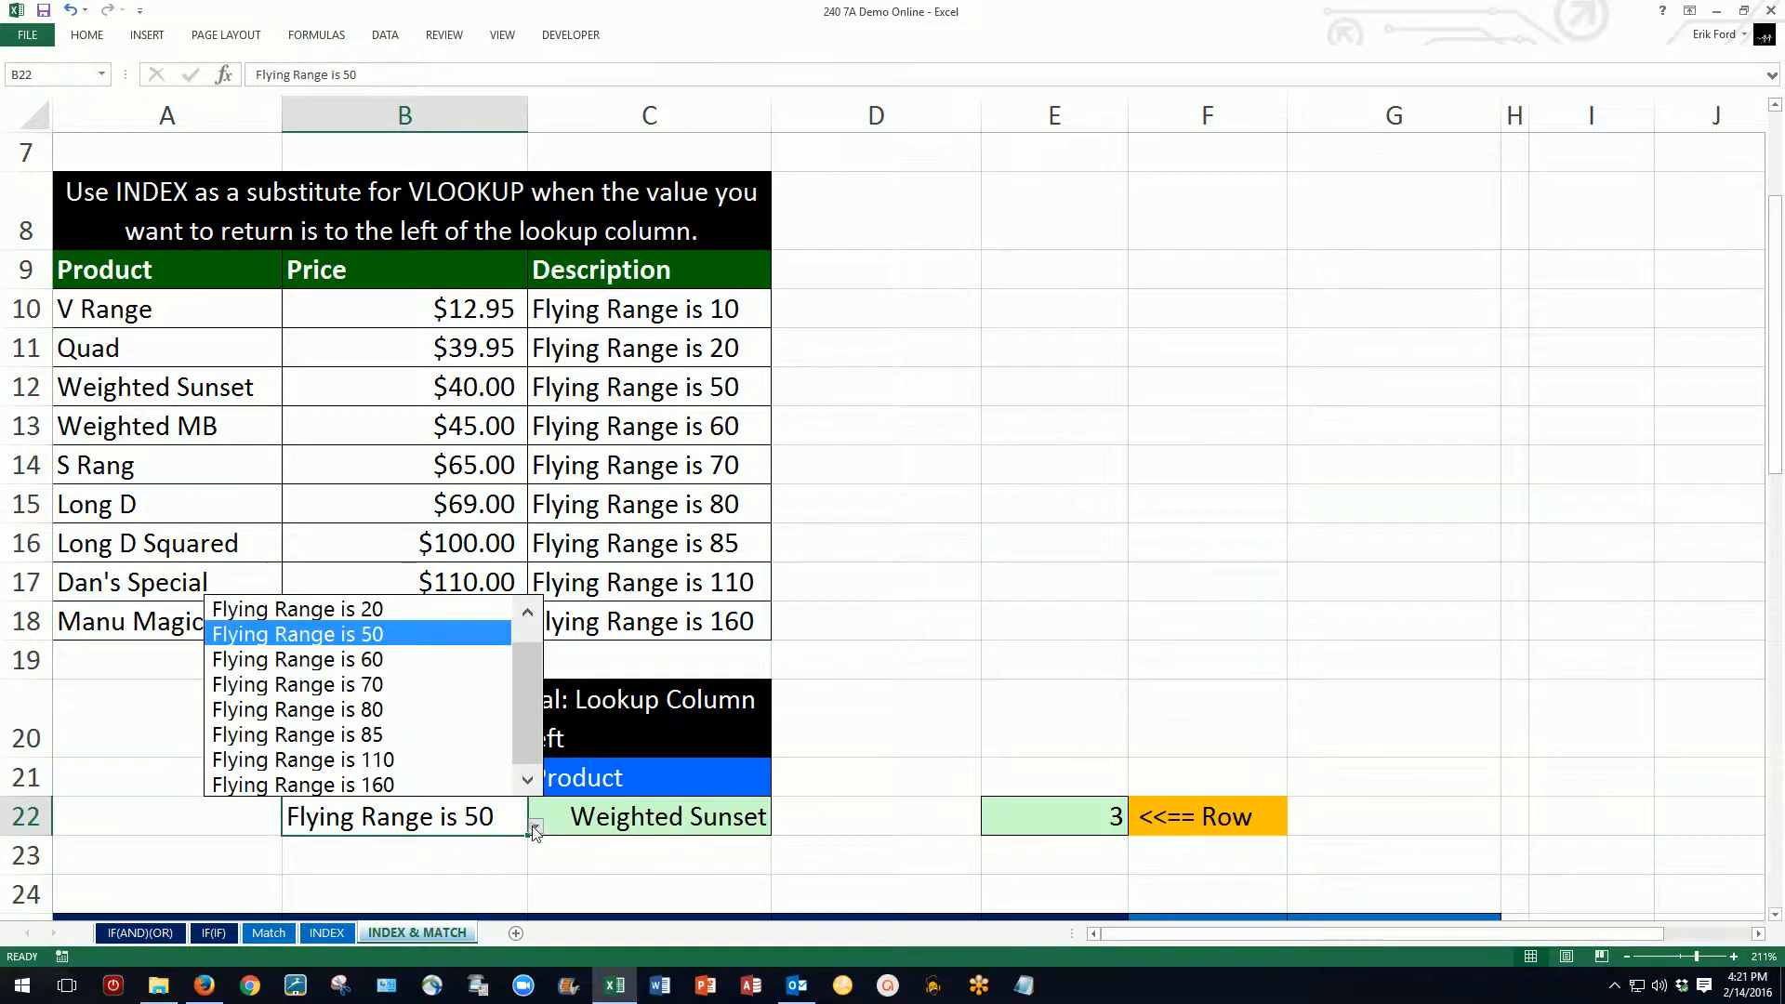
click(412, 711)
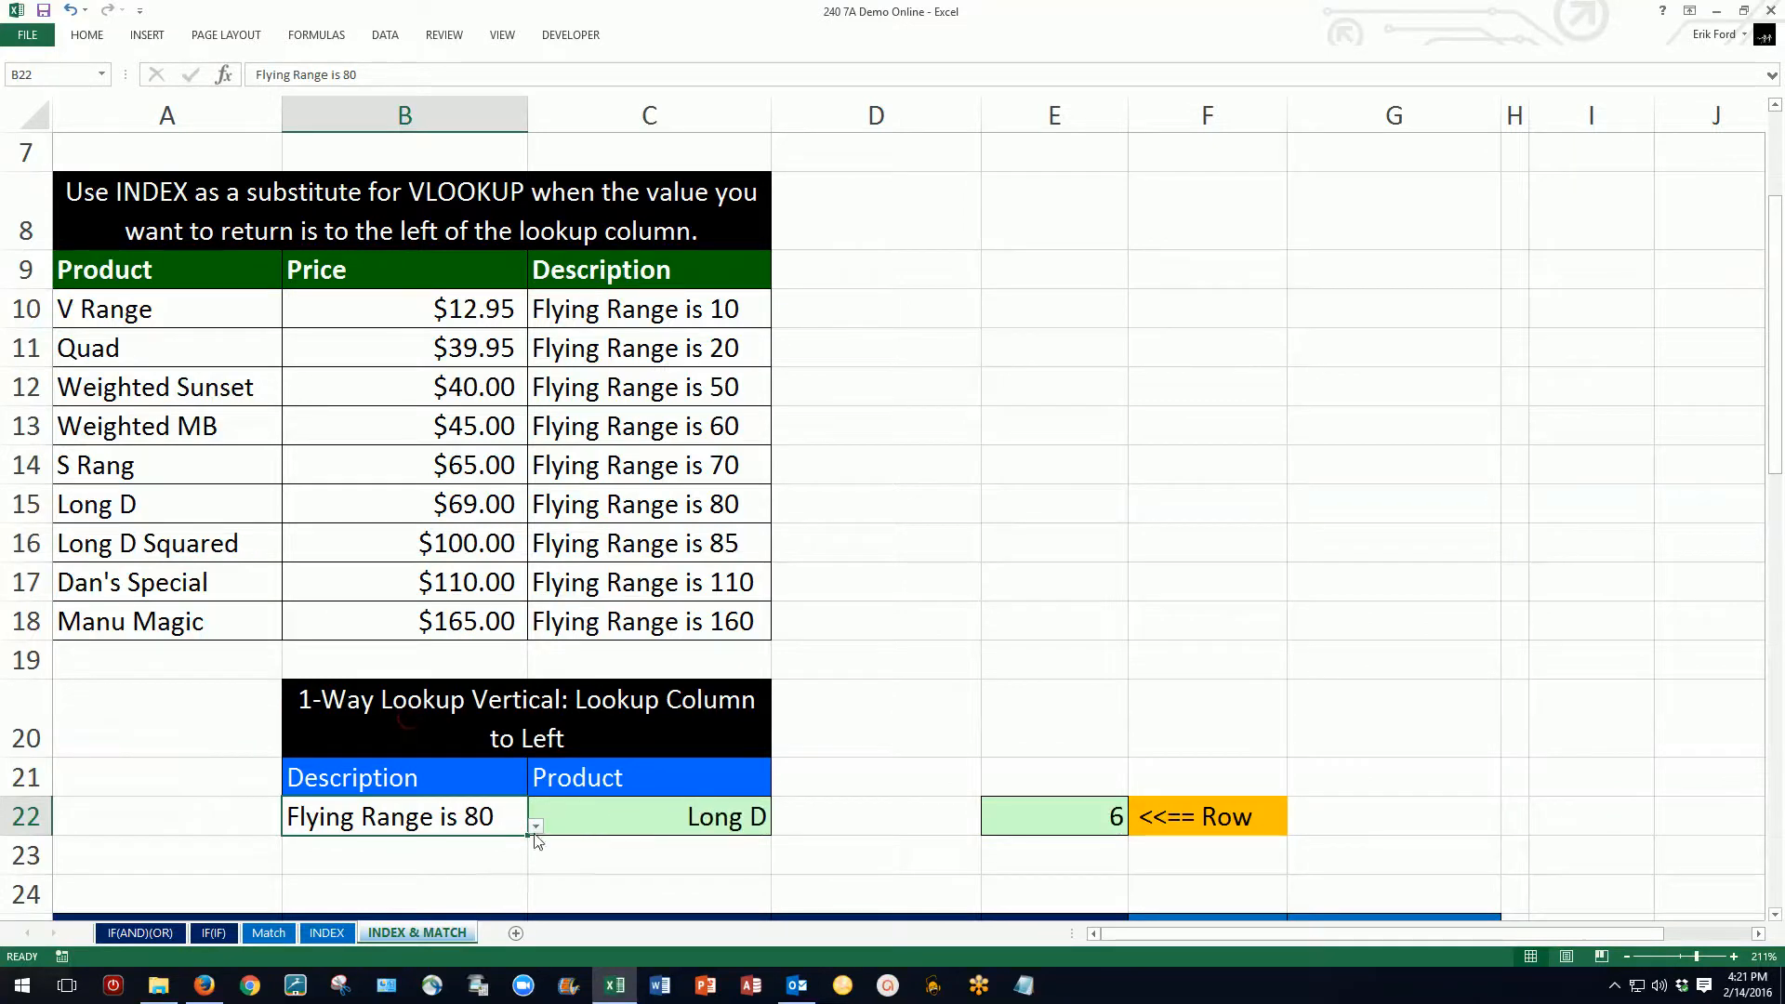